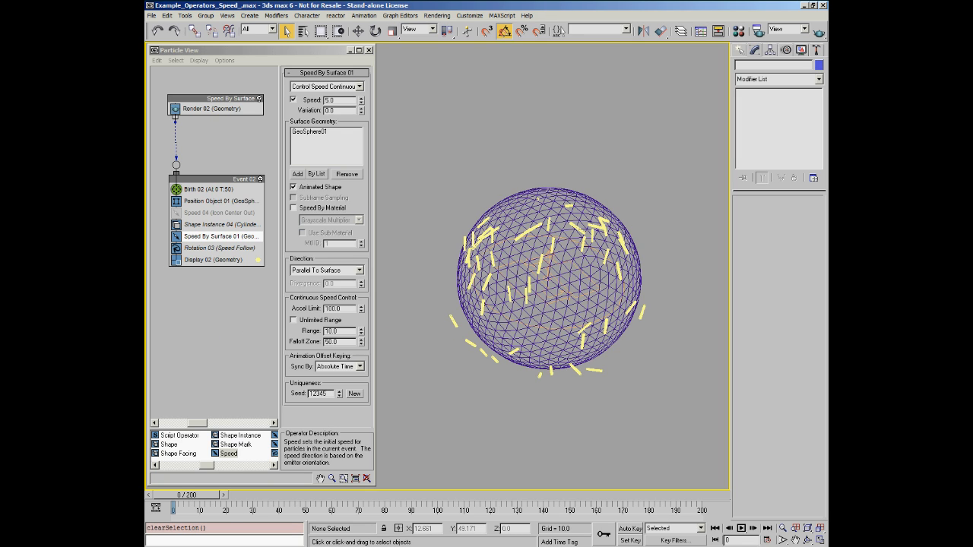
# Play the particle animation on the geosphere, stop it, and return to frame 0
pyautogui.click(747, 529)
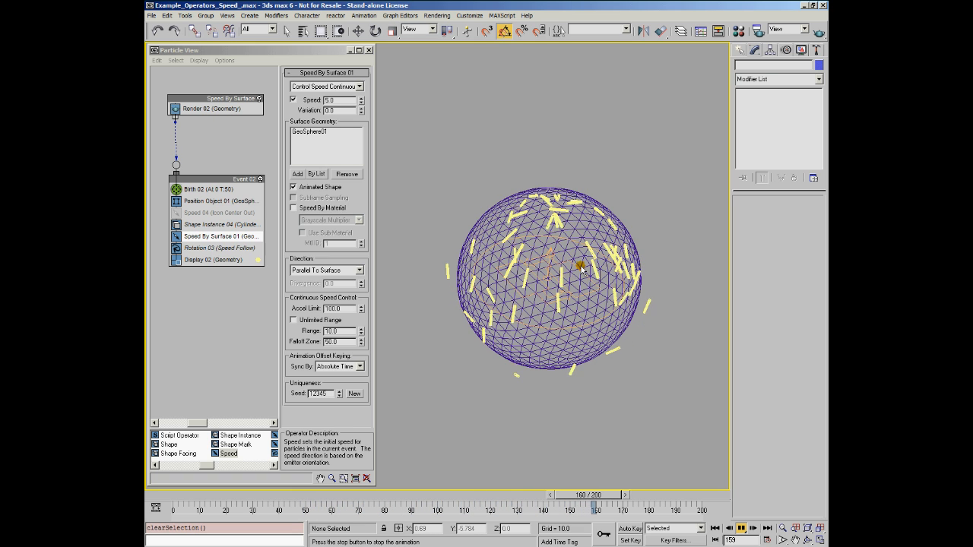
pyautogui.click(742, 528)
pyautogui.press('Home')
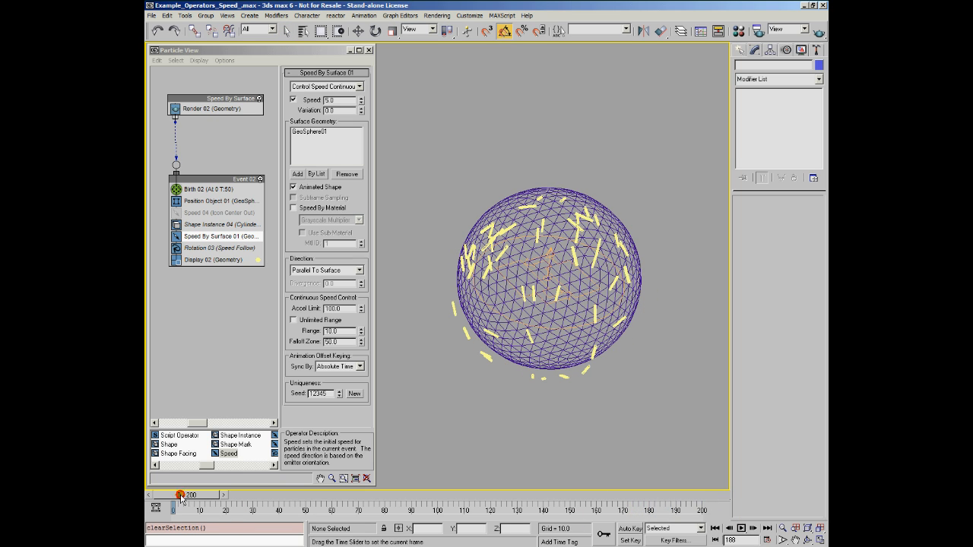
# Reduce GeoSphere01 to 2 segments at the base level of its modifier stack
pyautogui.click(557, 202)
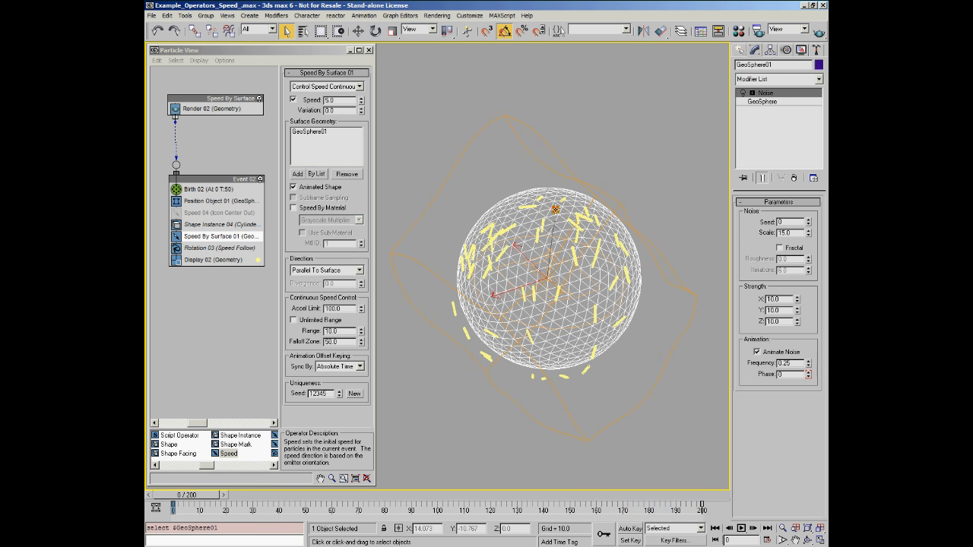
pyautogui.click(780, 105)
pyautogui.rightClick(808, 227)
pyautogui.click(808, 224)
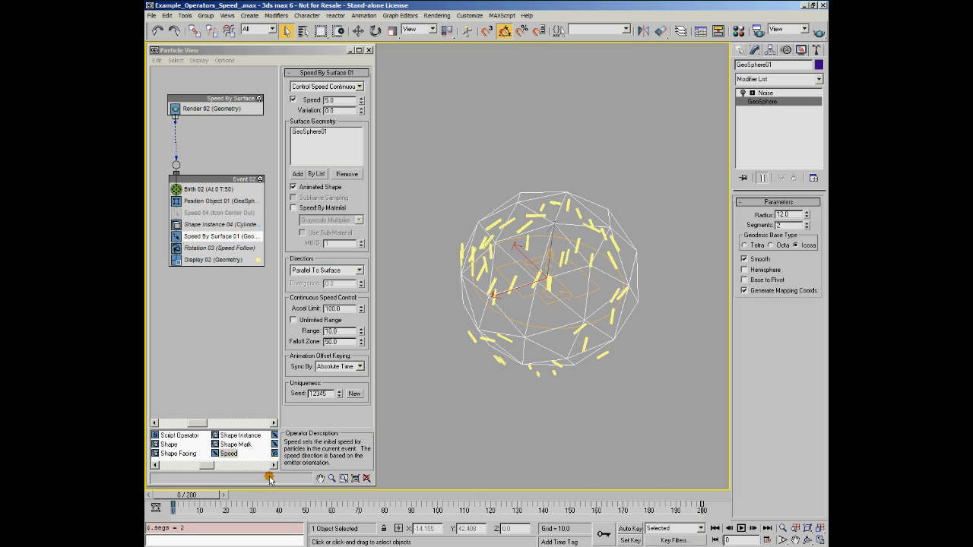
# Play the particle animation over the coarse geosphere, stop it, and return to frame 0
pyautogui.click(590, 465)
pyautogui.click(745, 530)
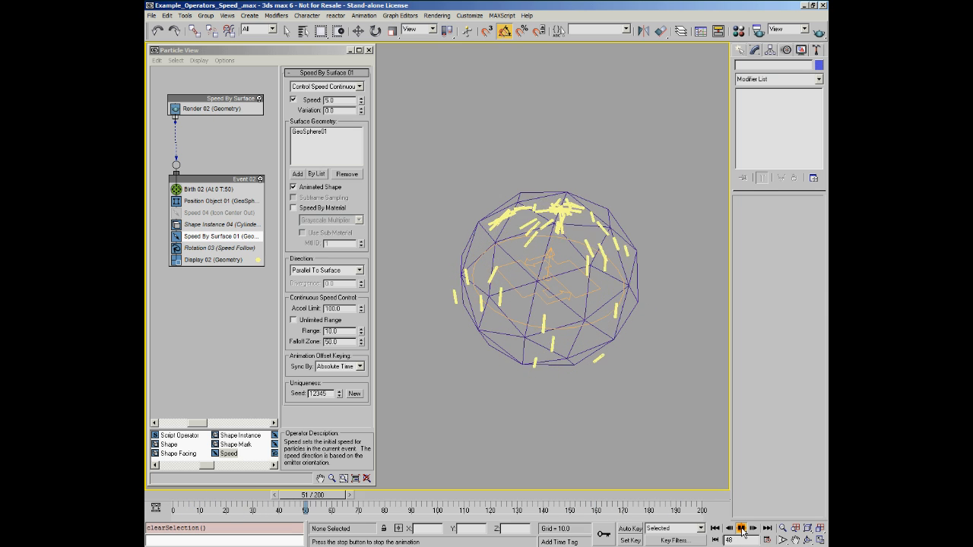
pyautogui.click(741, 528)
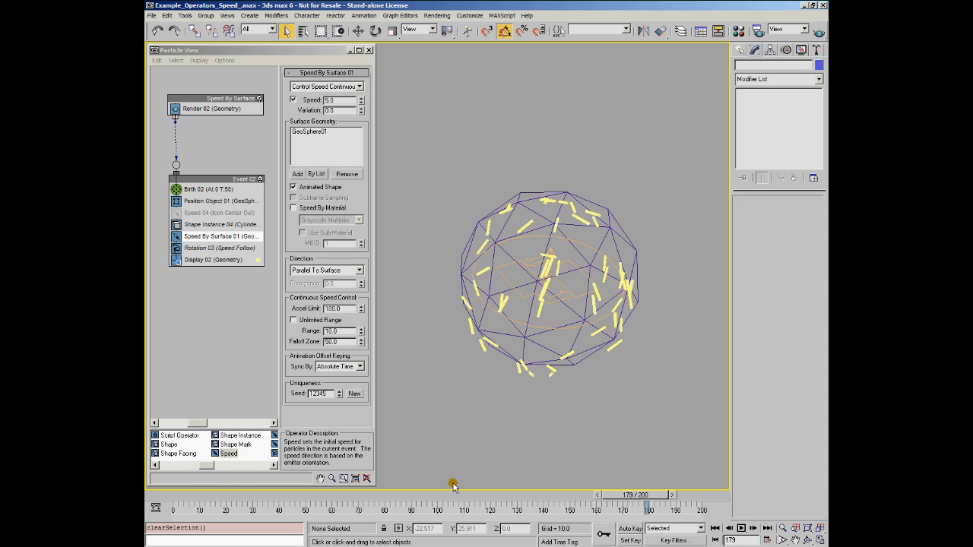
pyautogui.click(175, 495)
# Set GeoSphere01's segments to 13 and play the particle animation over the denser surface
pyautogui.click(618, 333)
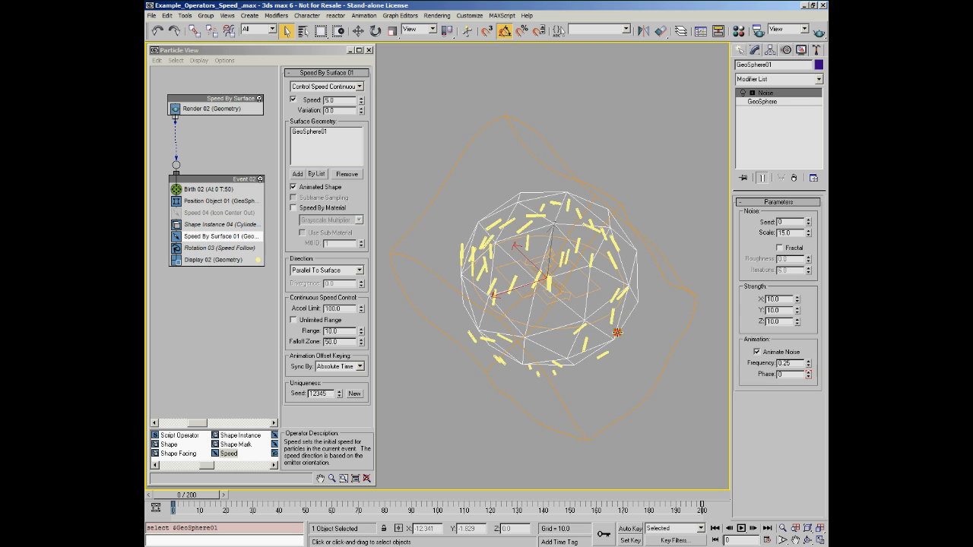
pyautogui.click(767, 102)
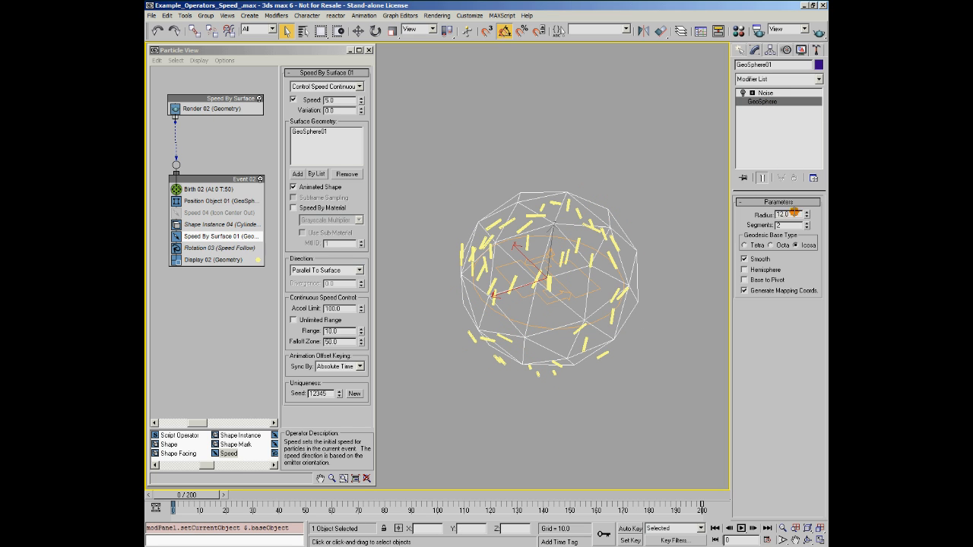
pyautogui.moveTo(805, 227); pyautogui.dragTo(812, 119)
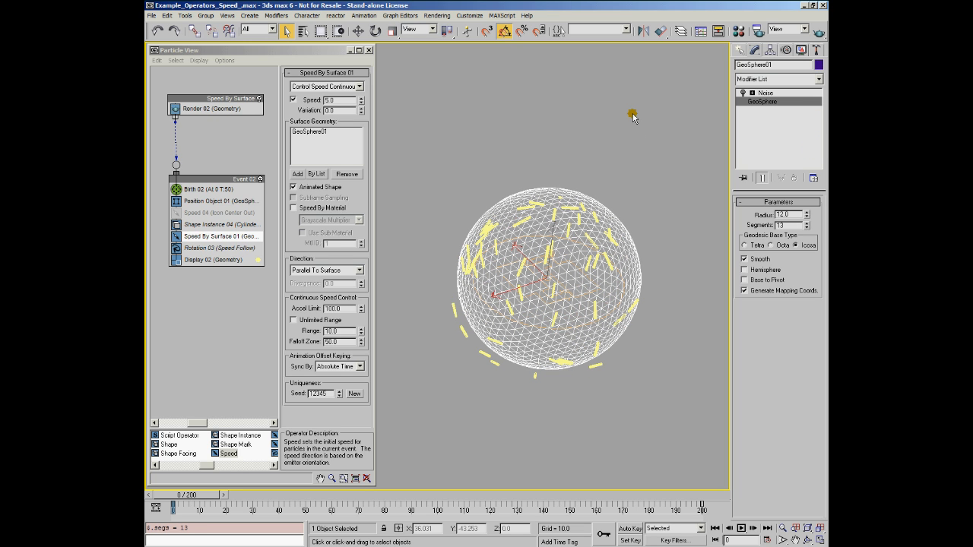
pyautogui.click(632, 116)
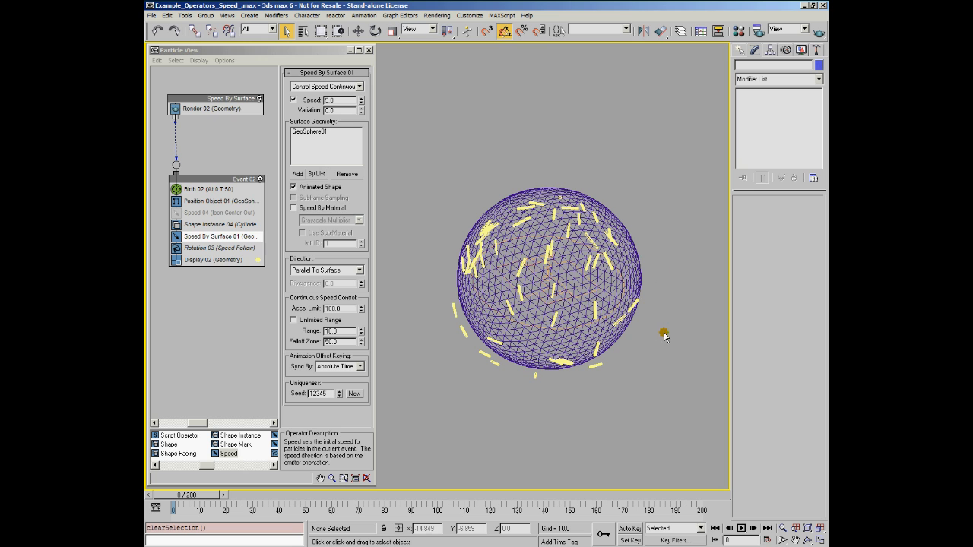
pyautogui.click(743, 529)
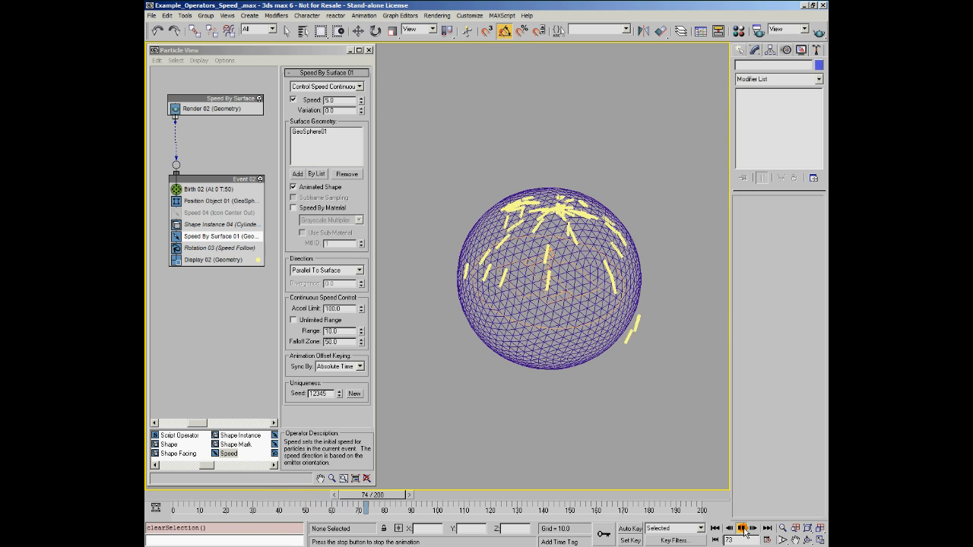
pyautogui.click(743, 529)
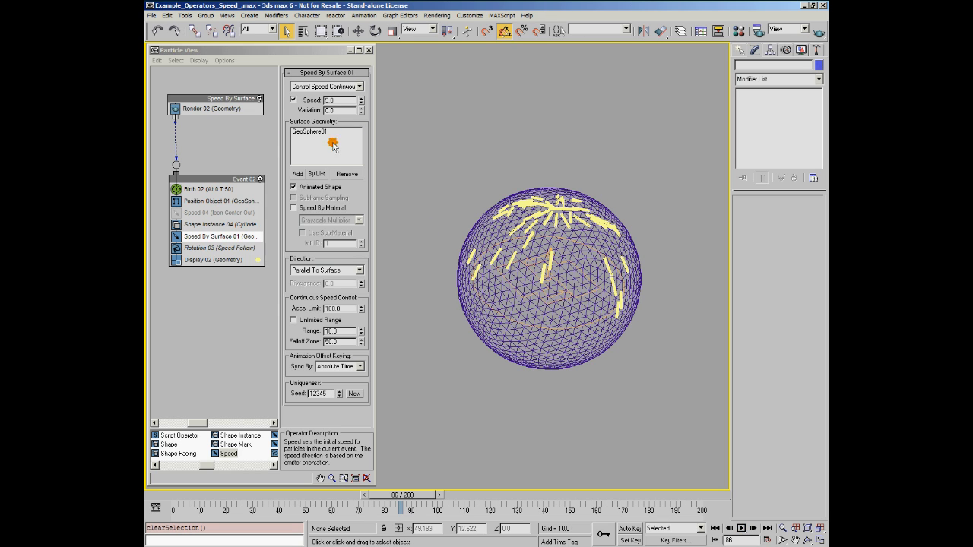
# Switch the Speed By Surface operator to Set Speed Once with the direction set to Surface Normals
pyautogui.click(360, 87)
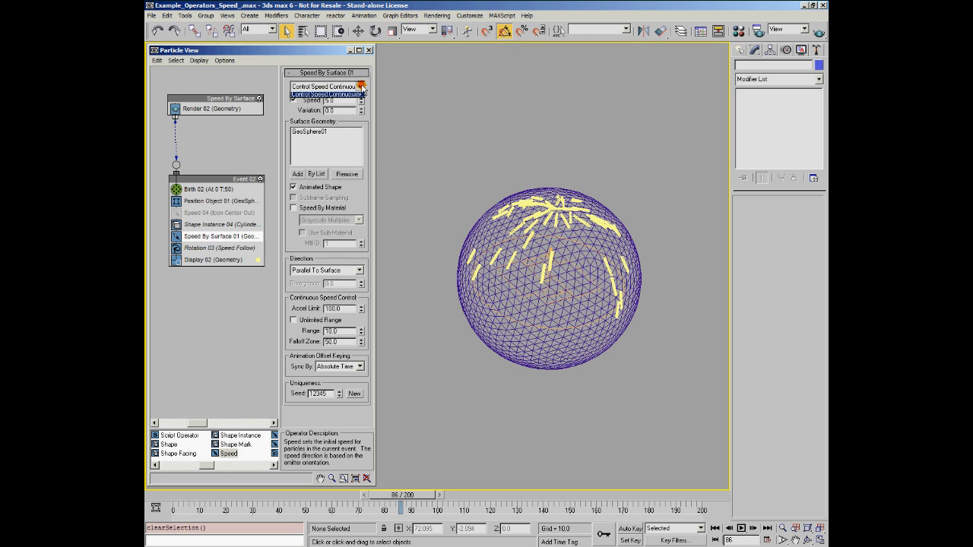
pyautogui.click(320, 96)
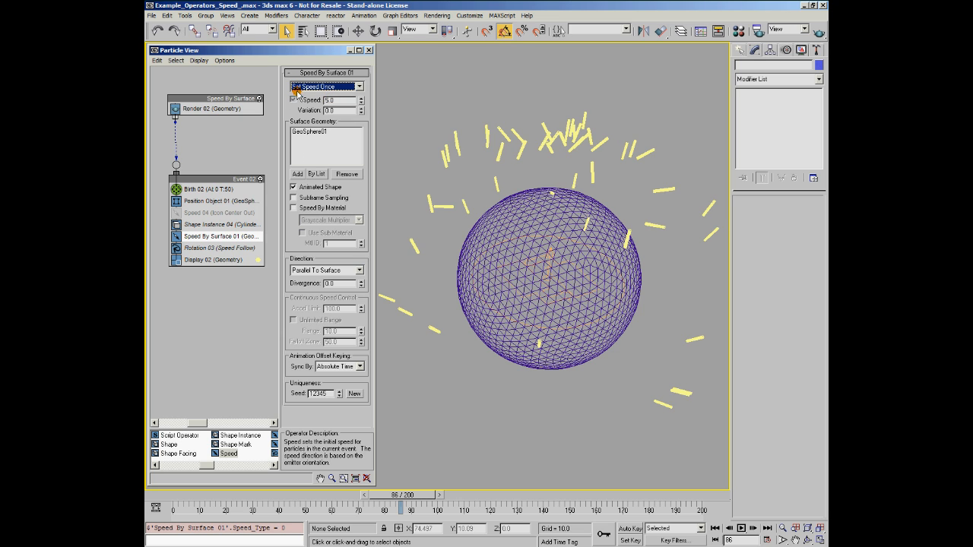
pyautogui.click(362, 272)
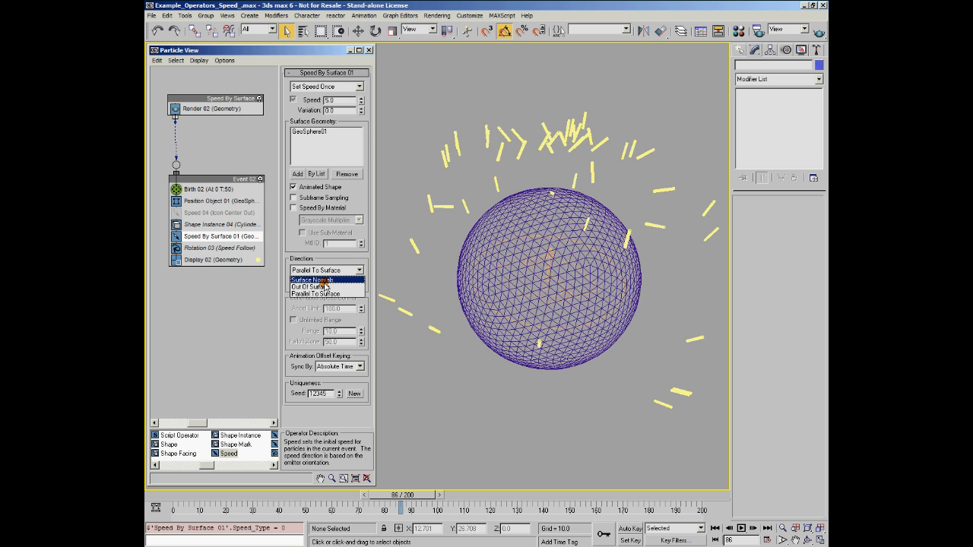
pyautogui.click(326, 286)
# Play the animation from frame 0 to examine the surface-normal particle motion, stop it, and rewind
pyautogui.click(191, 495)
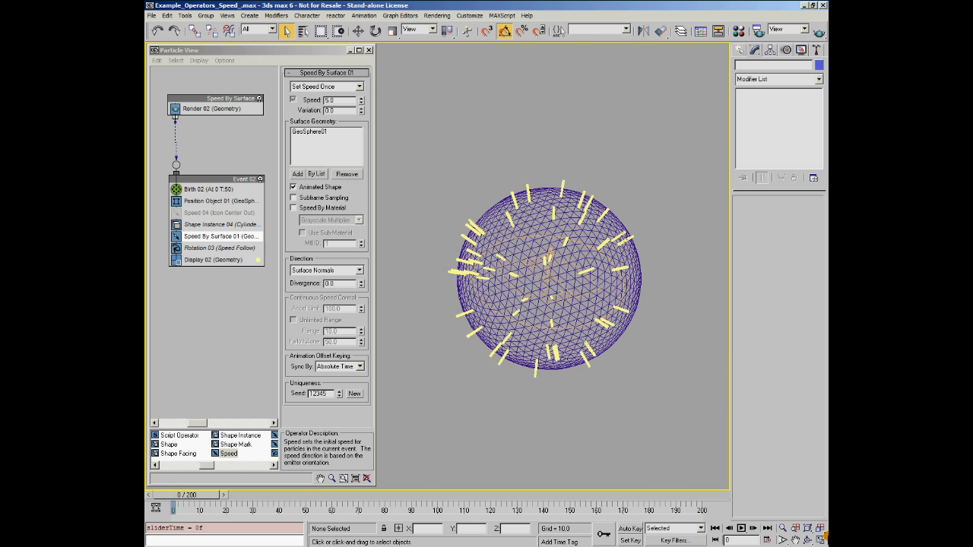
pyautogui.click(742, 528)
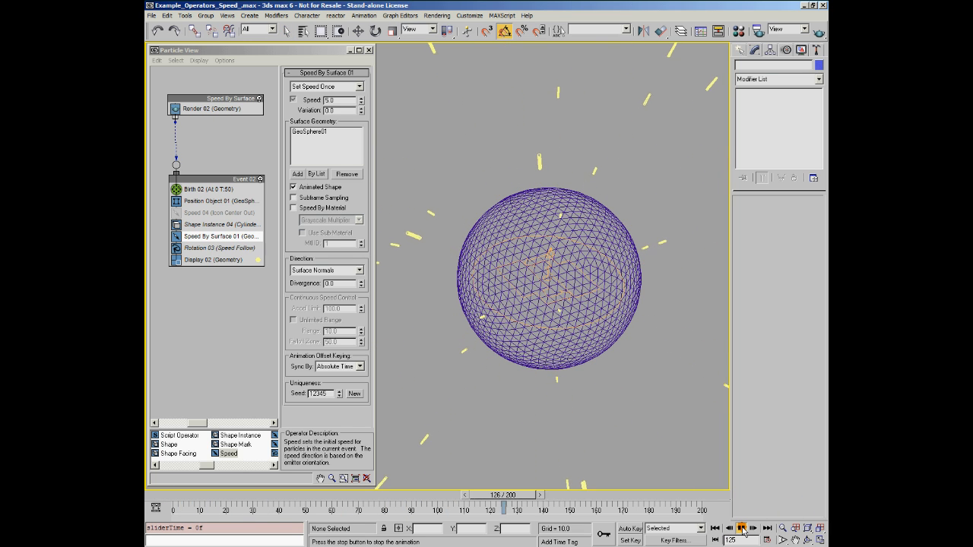
pyautogui.click(742, 529)
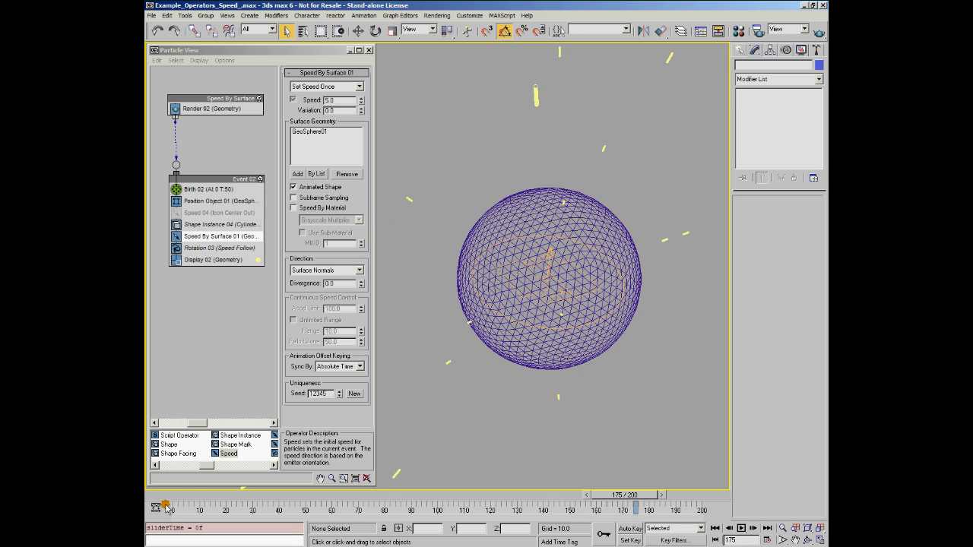
pyautogui.click(167, 508)
# Set the Speed By Surface variation to 4.9 and play the animation
pyautogui.doubleClick(334, 110)
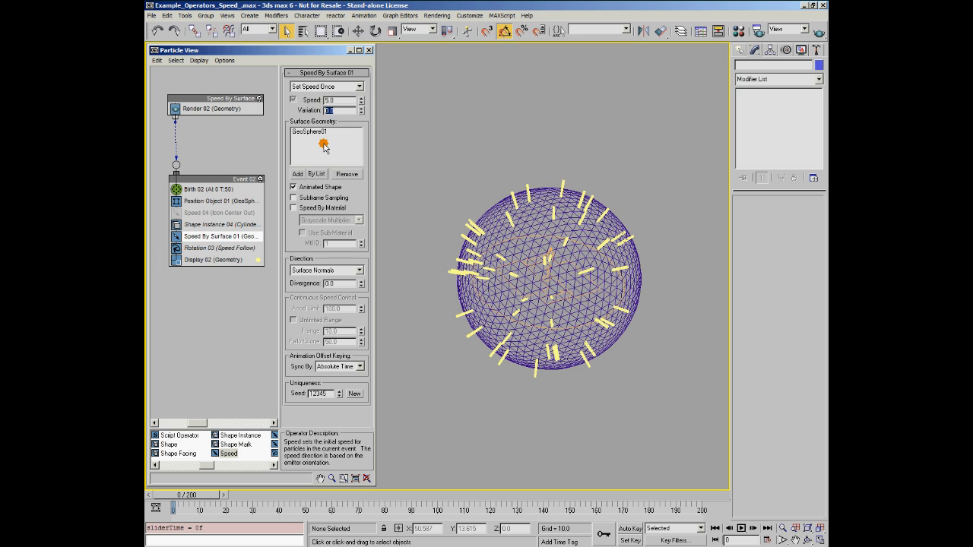
pyautogui.press('Return')
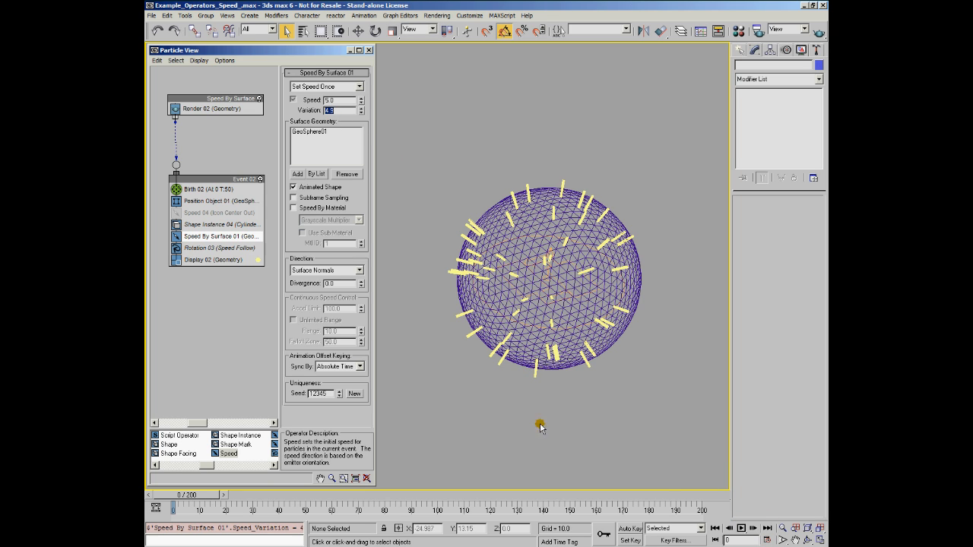
pyautogui.click(740, 528)
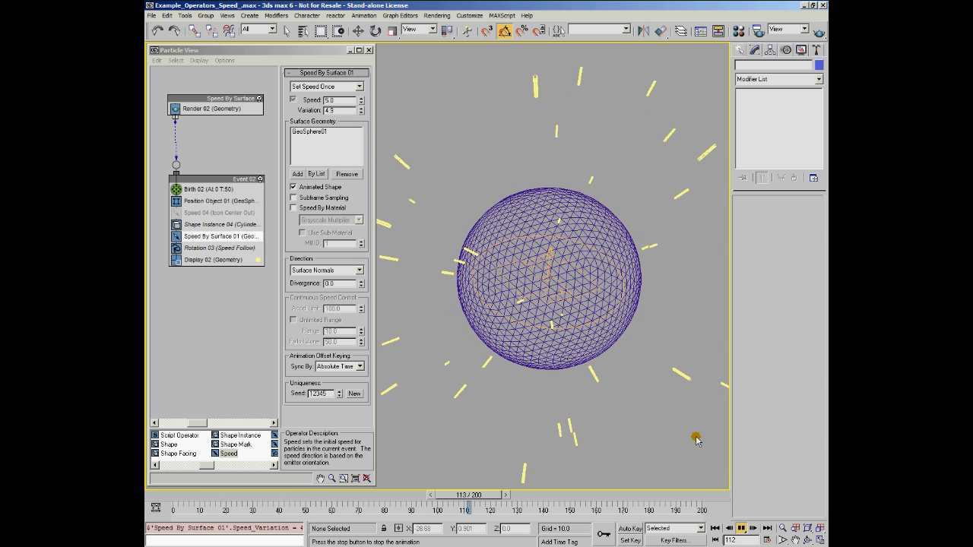
pyautogui.click(741, 528)
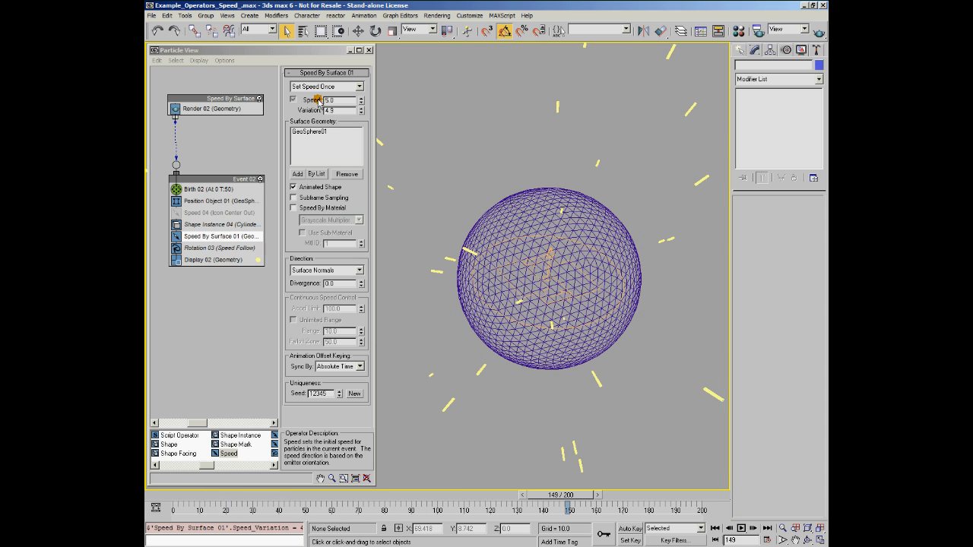
# Reset the Speed By Surface variation to 0 and return to frame 0
pyautogui.rightClick(361, 112)
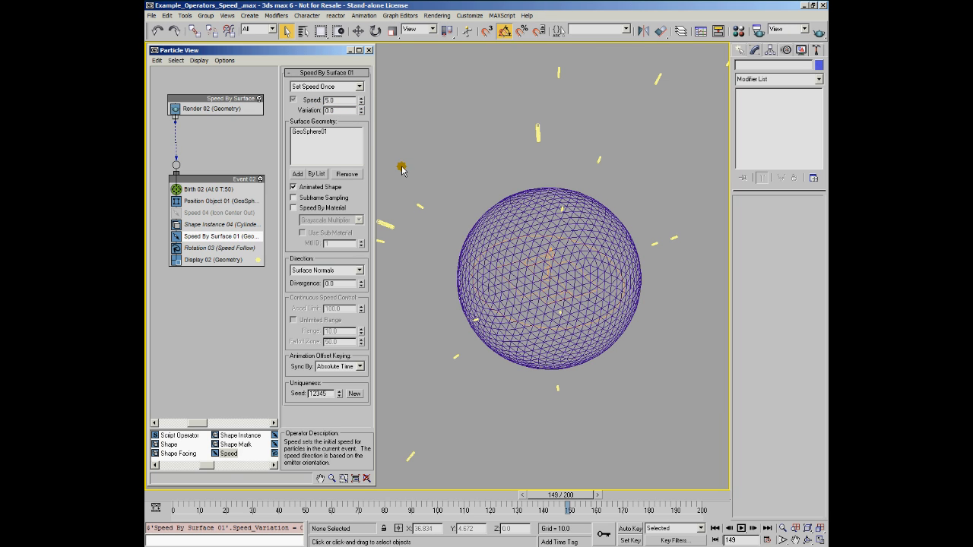
pyautogui.moveTo(215, 496); pyautogui.dragTo(159, 498)
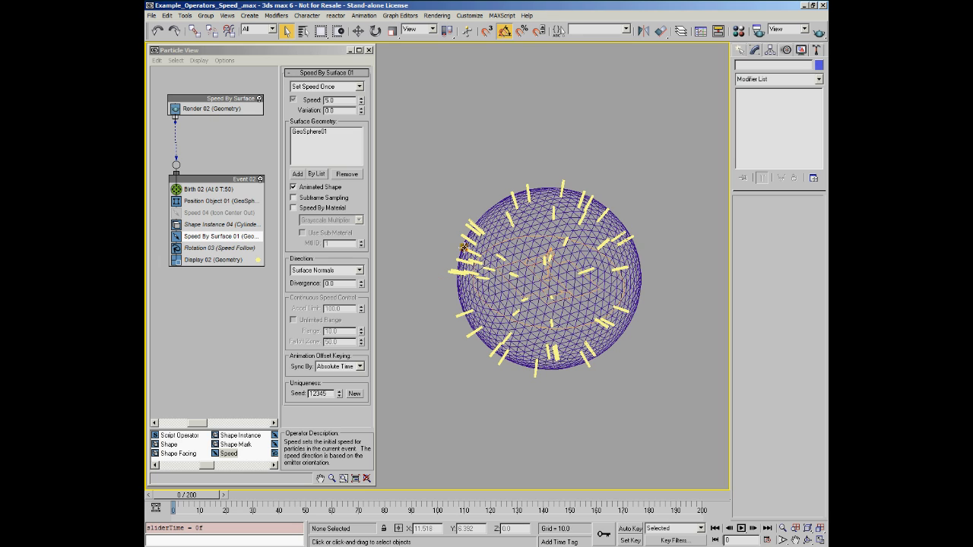
# Switch the viewport to shaded display and rotate GeoSphere01 freely to a new orientation, leaving it deselected
pyautogui.press('F3')
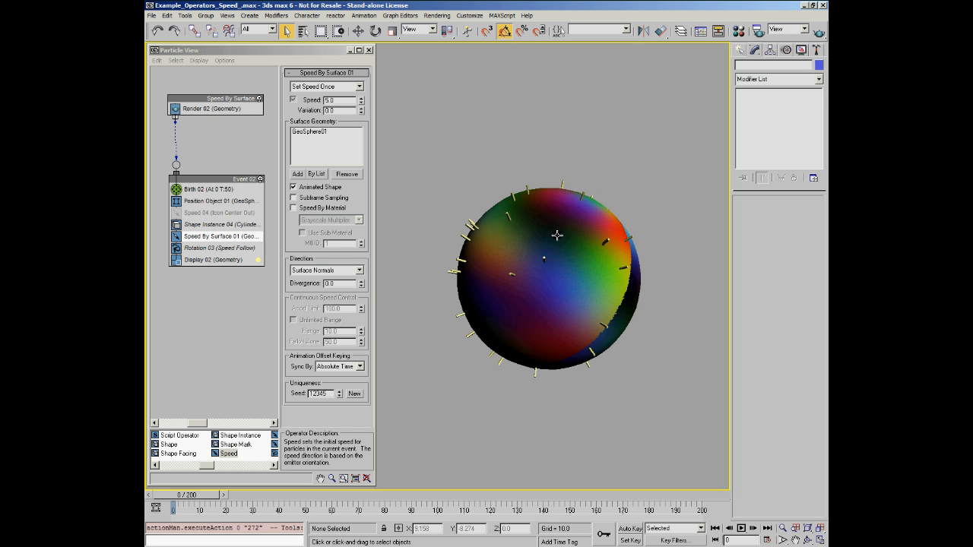
pyautogui.click(573, 260)
pyautogui.press('w')
pyautogui.press('e')
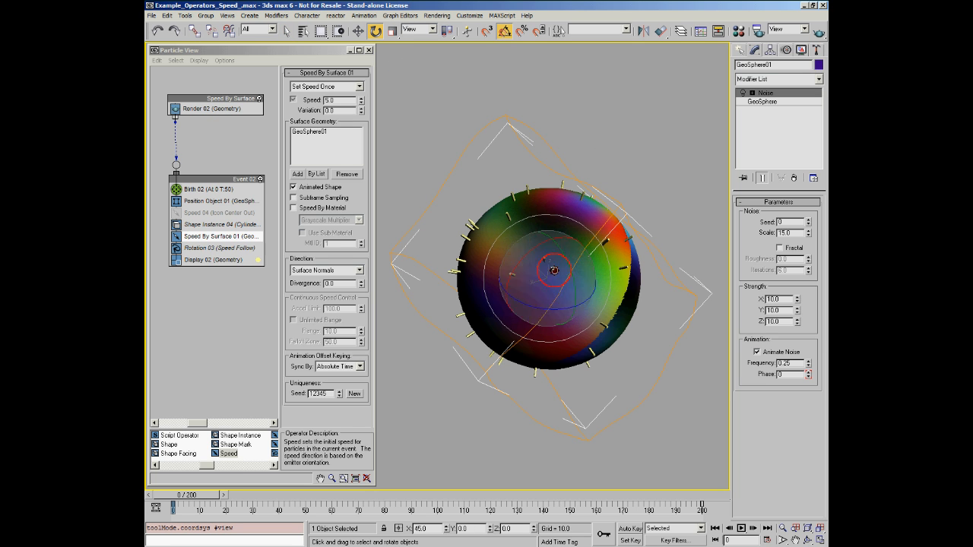
pyautogui.moveTo(529, 268); pyautogui.dragTo(555, 218)
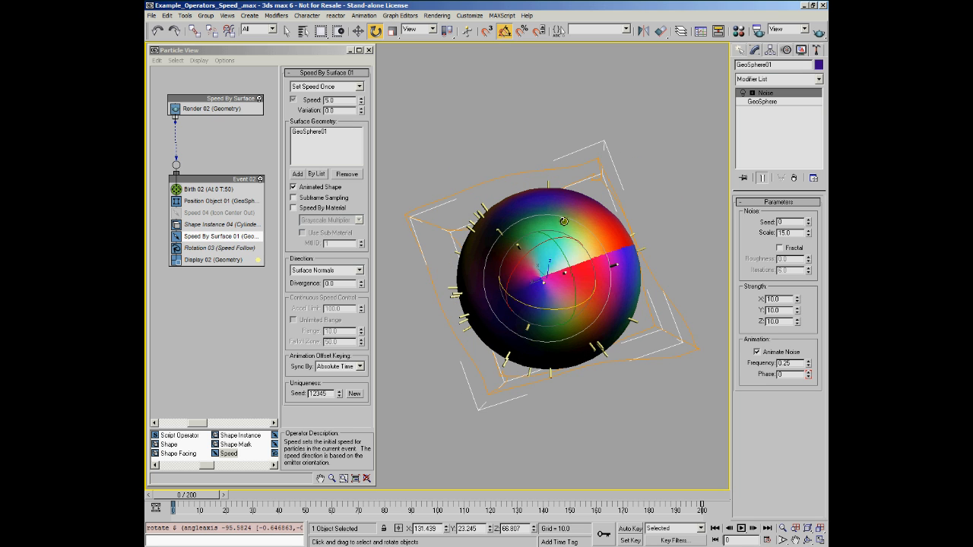
pyautogui.moveTo(552, 261); pyautogui.dragTo(551, 182)
pyautogui.click(357, 30)
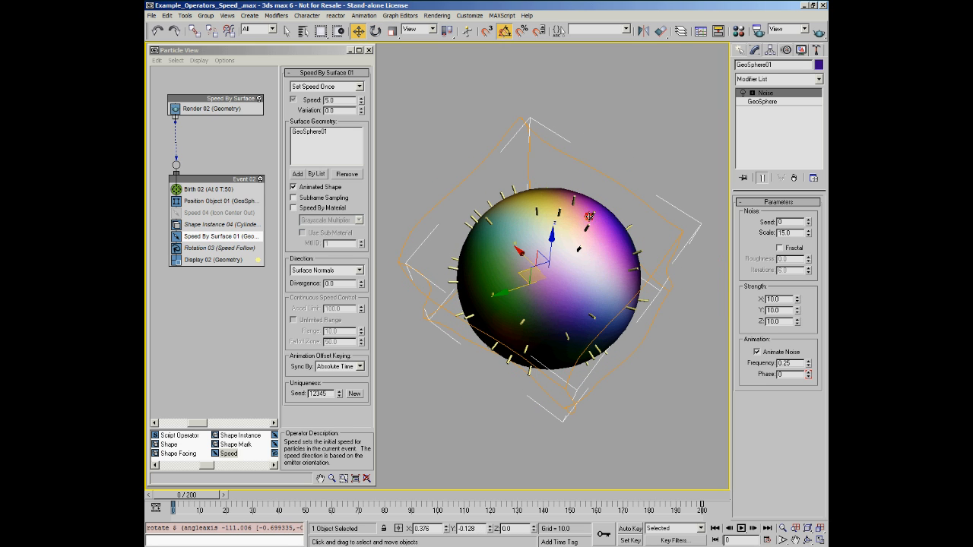
pyautogui.click(576, 173)
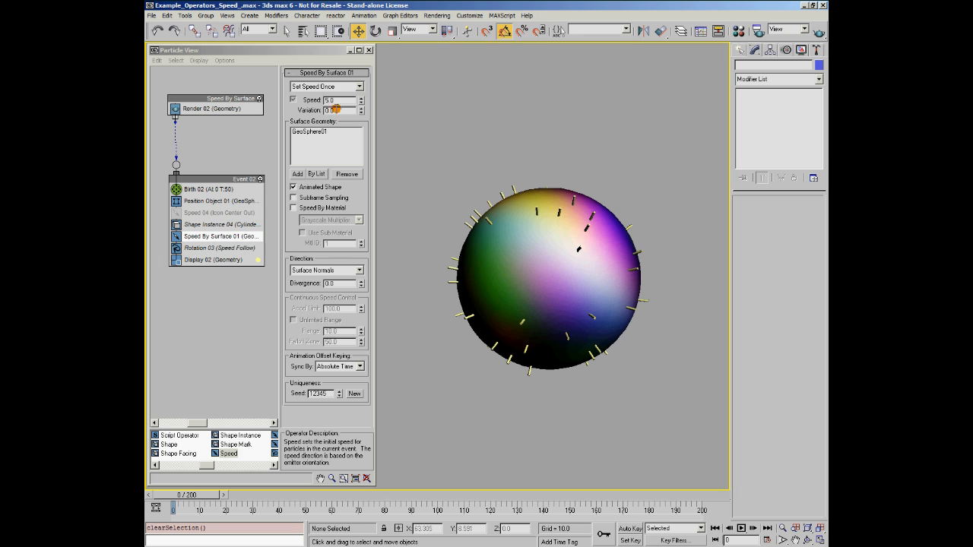
# Keep the Speed By Surface operator on Set Speed Once and disable its Animated Shape option
pyautogui.click(359, 86)
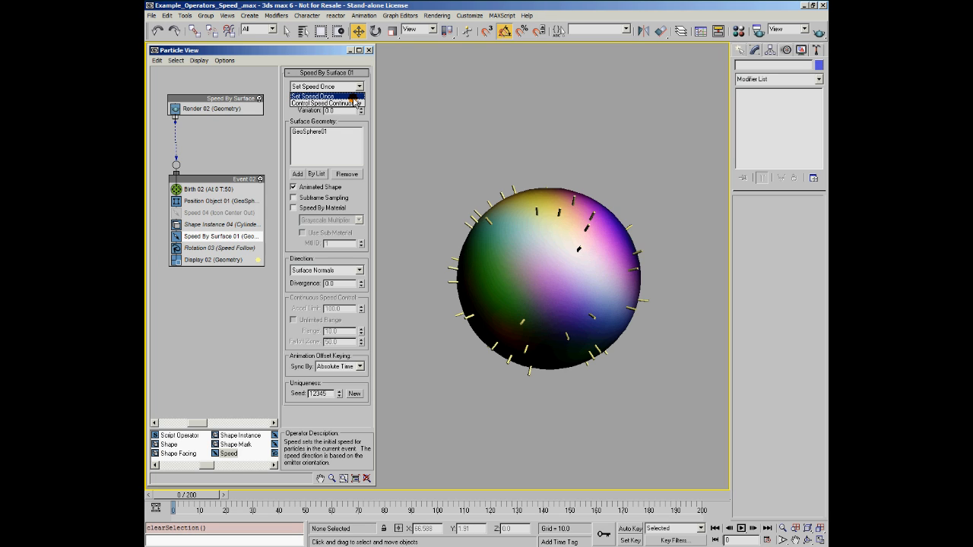
pyautogui.click(344, 95)
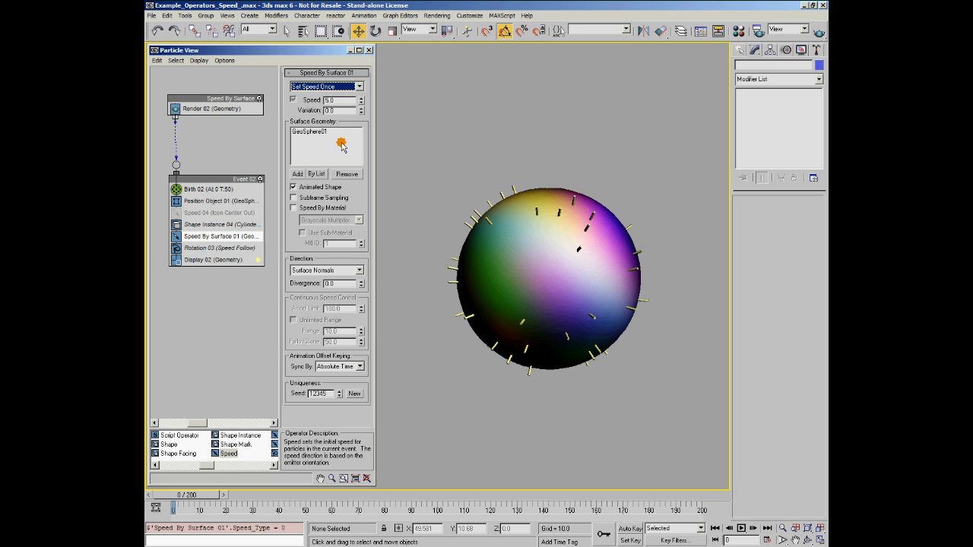
pyautogui.click(293, 187)
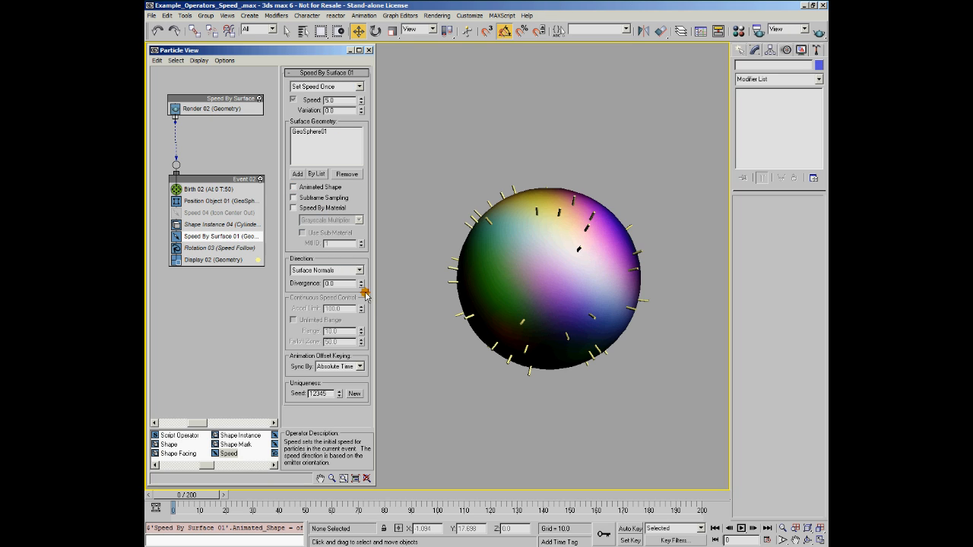
# Play the animation with Animated Shape disabled, pausing and resuming it to examine the particles leaving the sphere
pyautogui.click(742, 528)
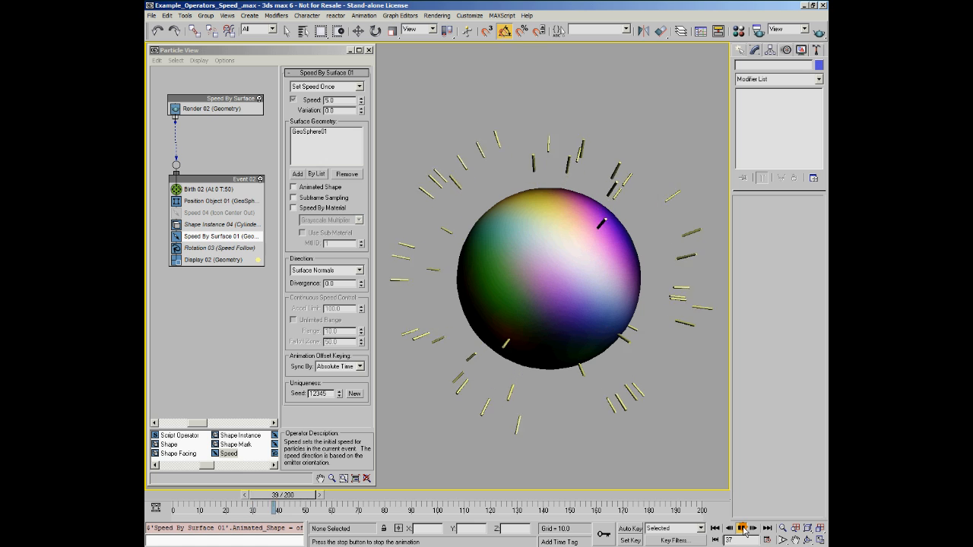
pyautogui.click(742, 528)
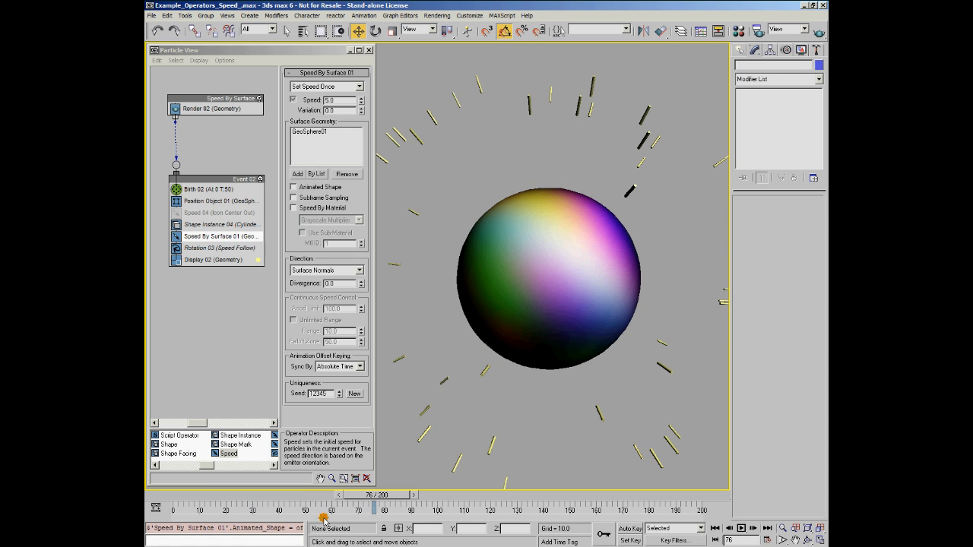
pyautogui.click(741, 529)
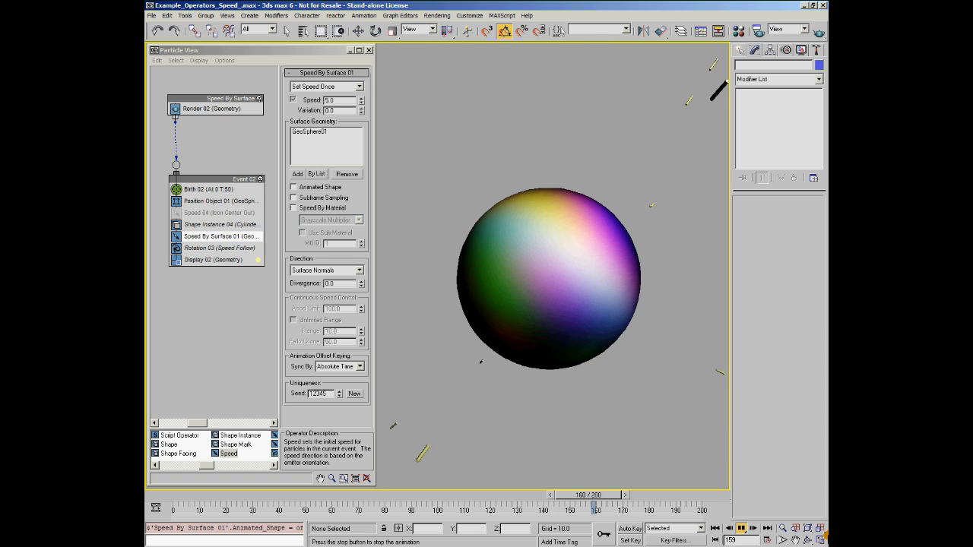
# Stop the playback, return to frame 0 and enable Speed By Material in the Speed By Surface operator
pyautogui.click(742, 528)
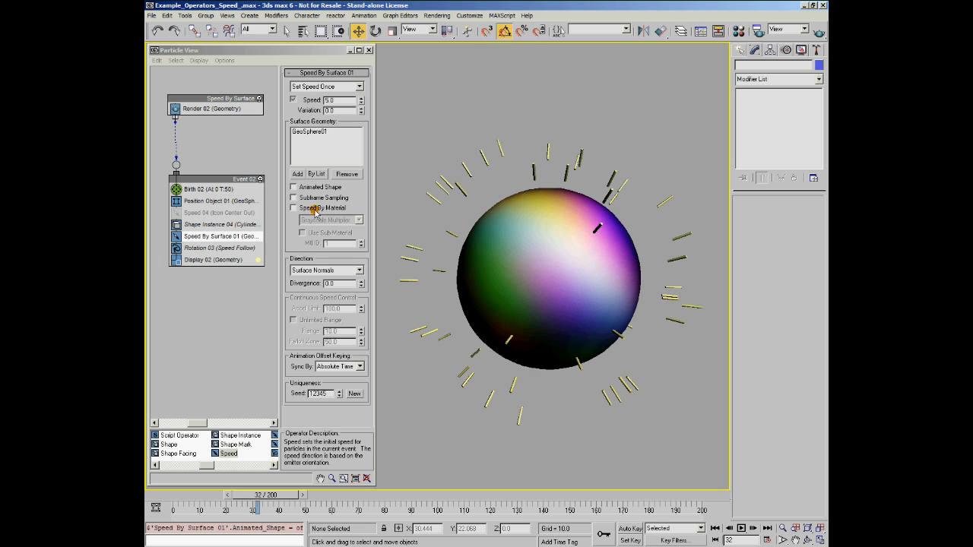
pyautogui.click(167, 495)
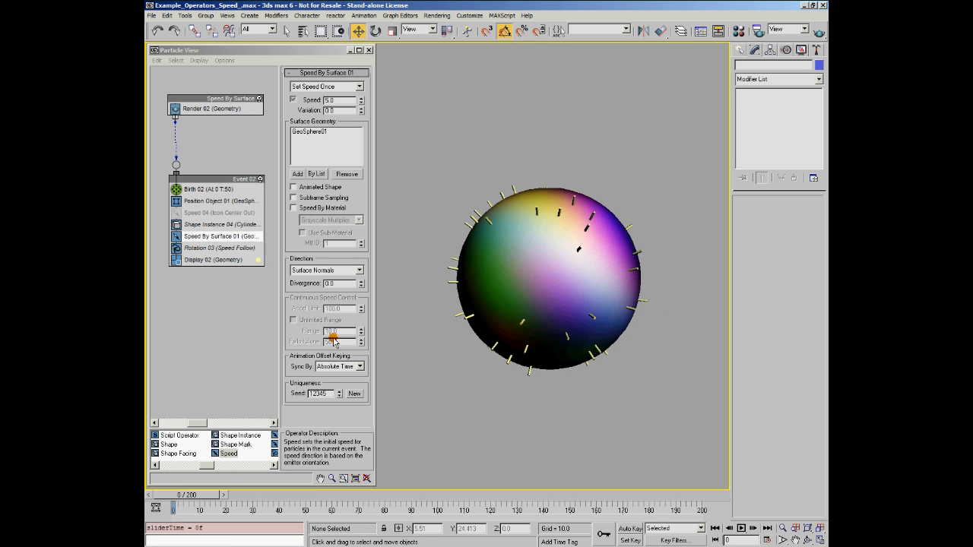
pyautogui.click(295, 208)
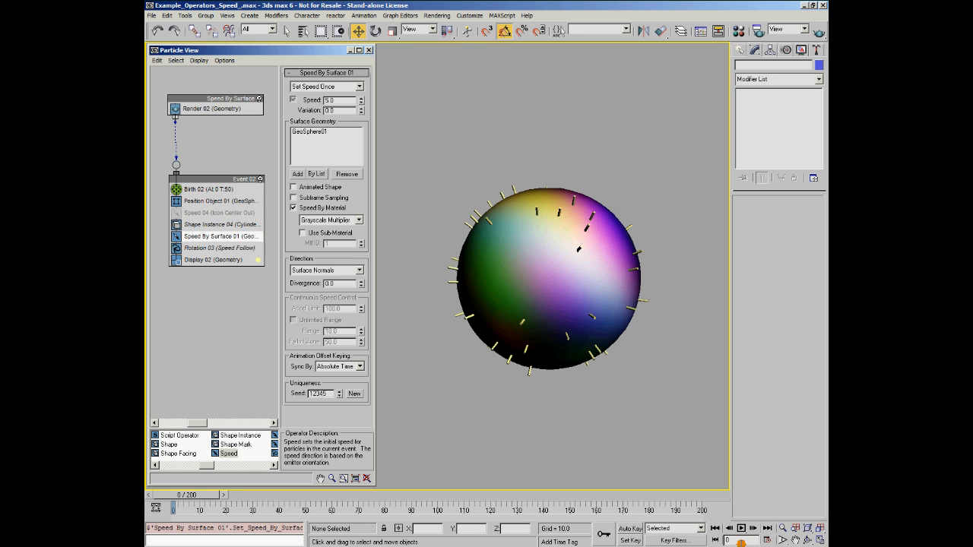
# Play the animation to examine particle speeds driven by the Grayscale Multiplier material, and return to frame 0
pyautogui.click(742, 529)
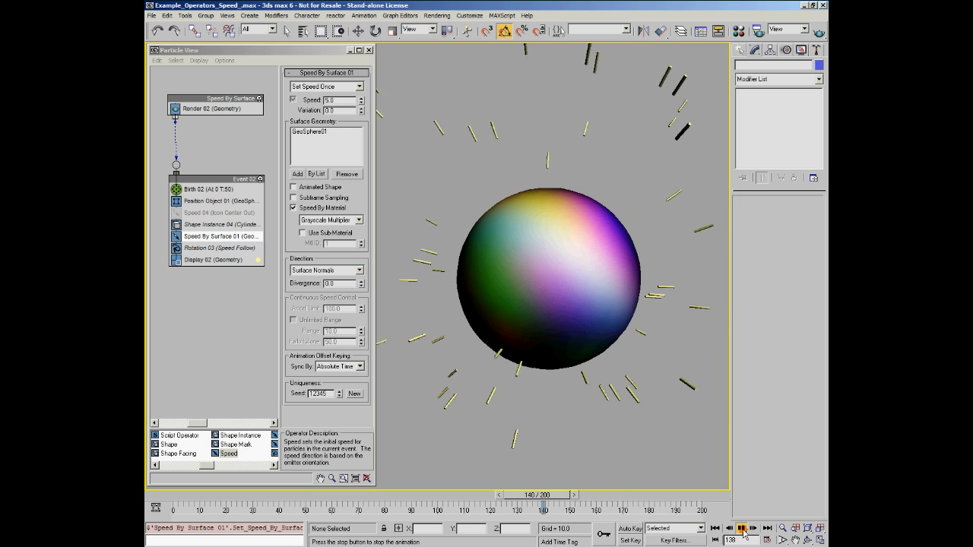
pyautogui.click(743, 528)
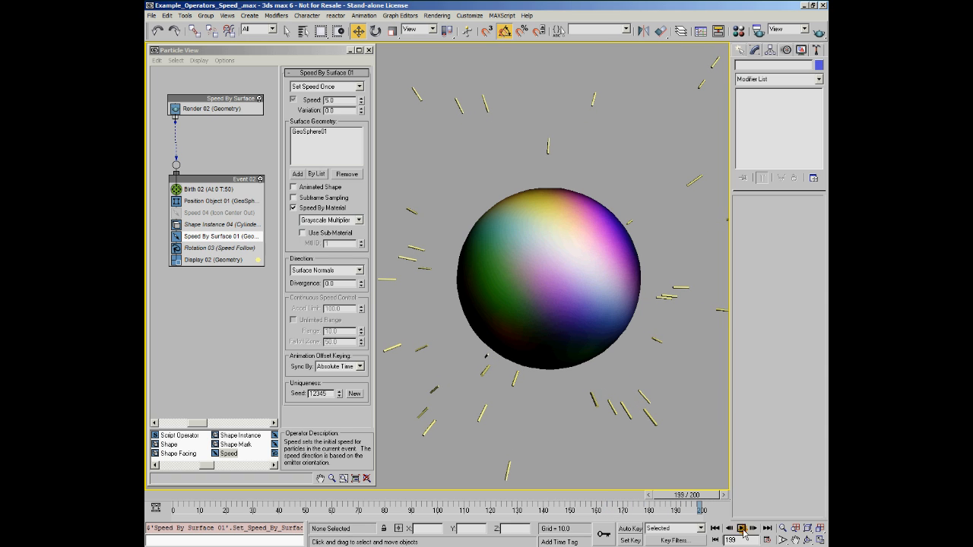
pyautogui.moveTo(665, 498); pyautogui.dragTo(194, 495)
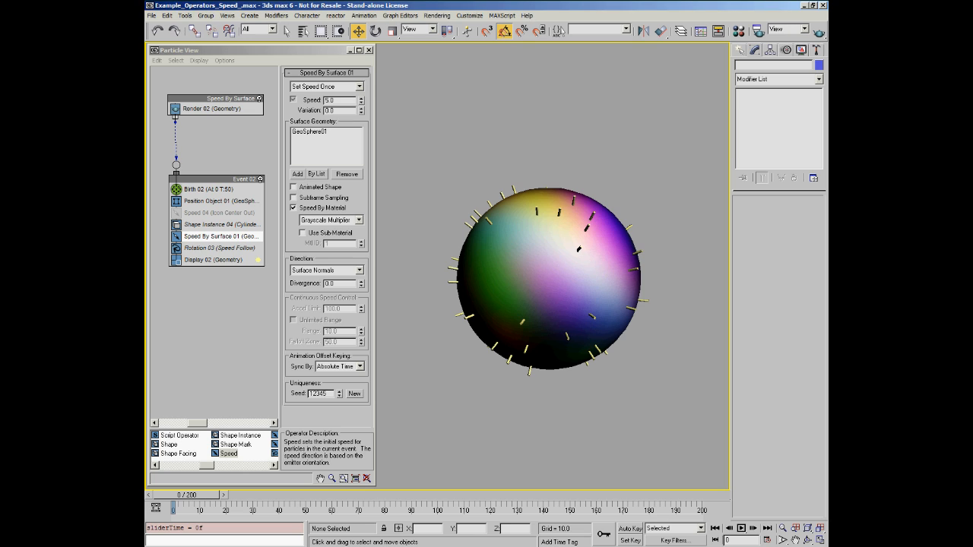
# Set the Speed By Material type to Signed Grayscale and switch the viewport to wireframe display
pyautogui.click(360, 220)
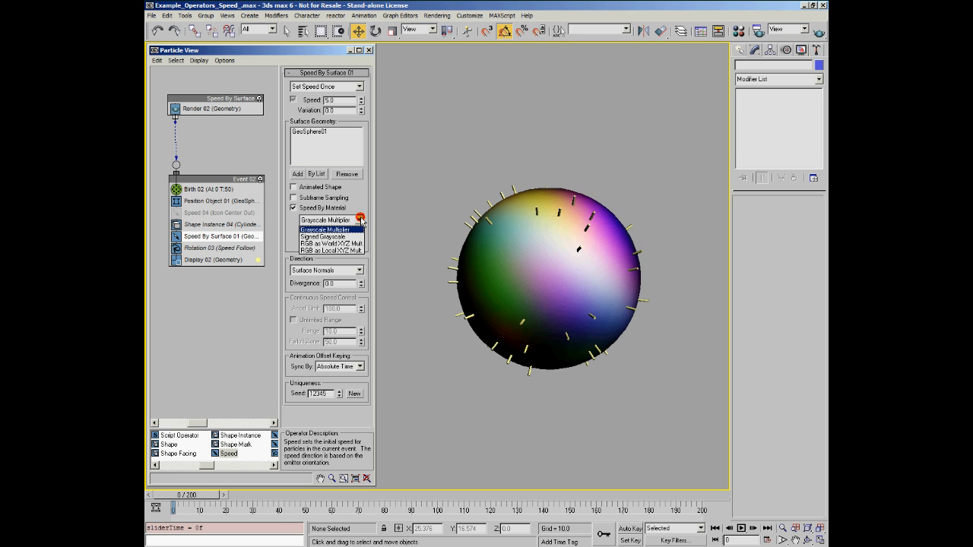
pyautogui.click(326, 236)
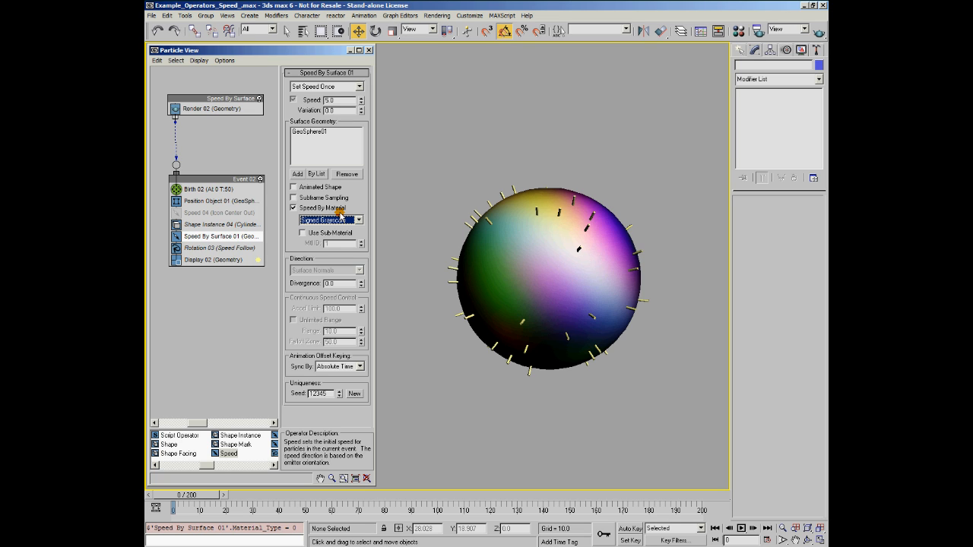
pyautogui.click(464, 155)
pyautogui.press('F3')
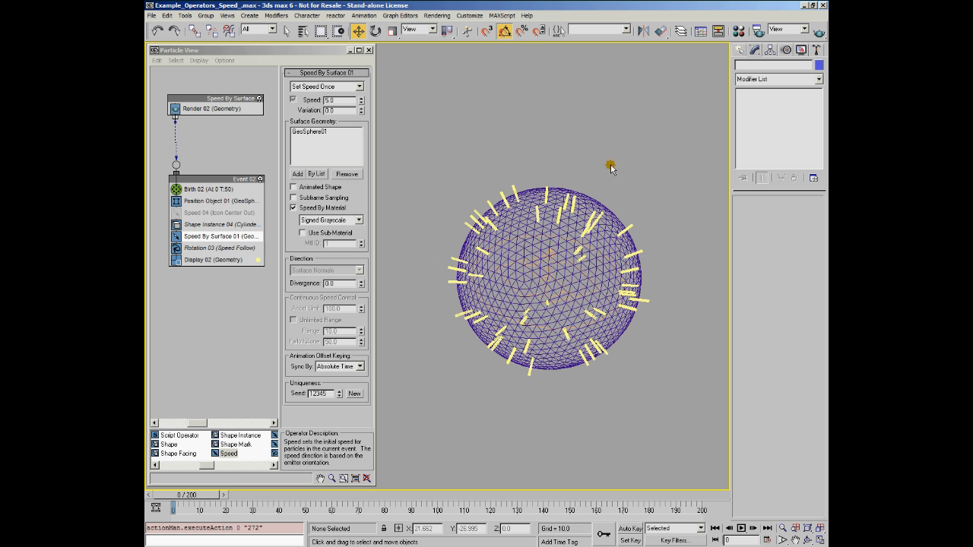
# Play the animation to examine the Signed Grayscale particle motion inside and outside the sphere, and return to frame 0
pyautogui.click(741, 528)
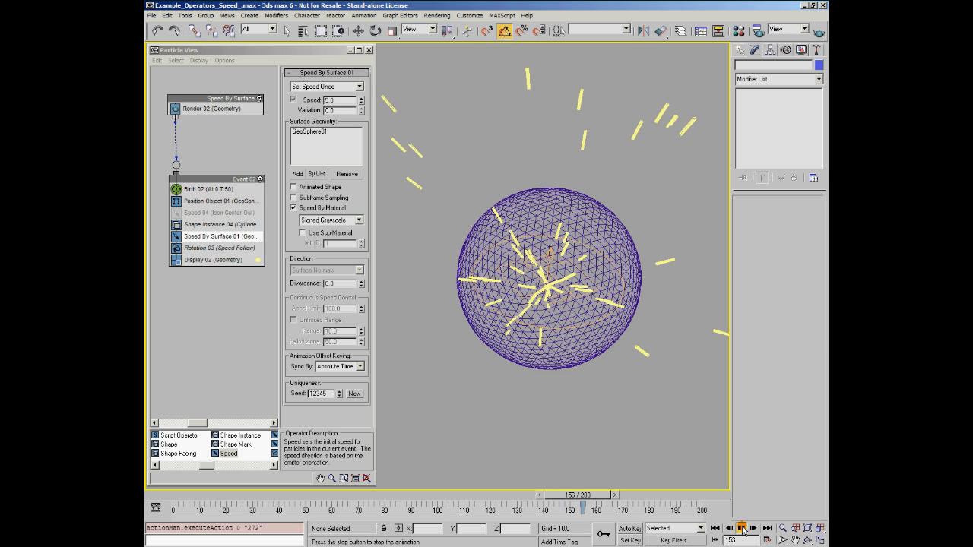
pyautogui.click(743, 528)
pyautogui.moveTo(199, 497); pyautogui.dragTo(166, 499)
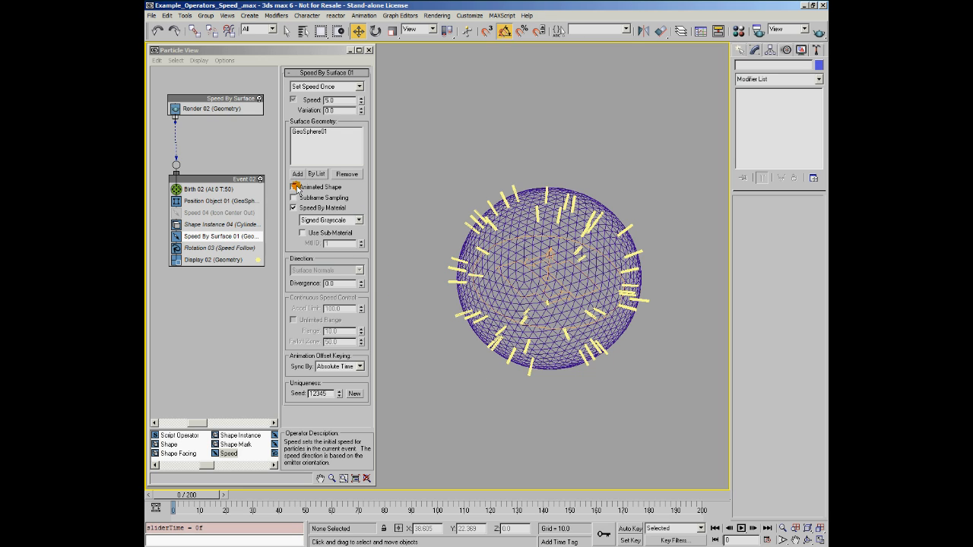
# Keep the operator on Set Speed Once and set the Speed By Material type to RGB as World XYZ Mult
pyautogui.click(361, 87)
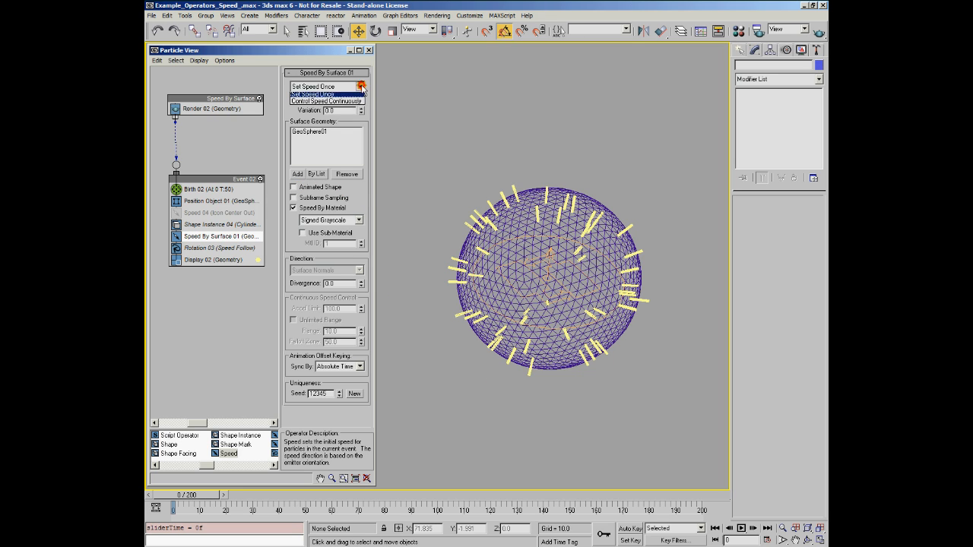
pyautogui.click(337, 97)
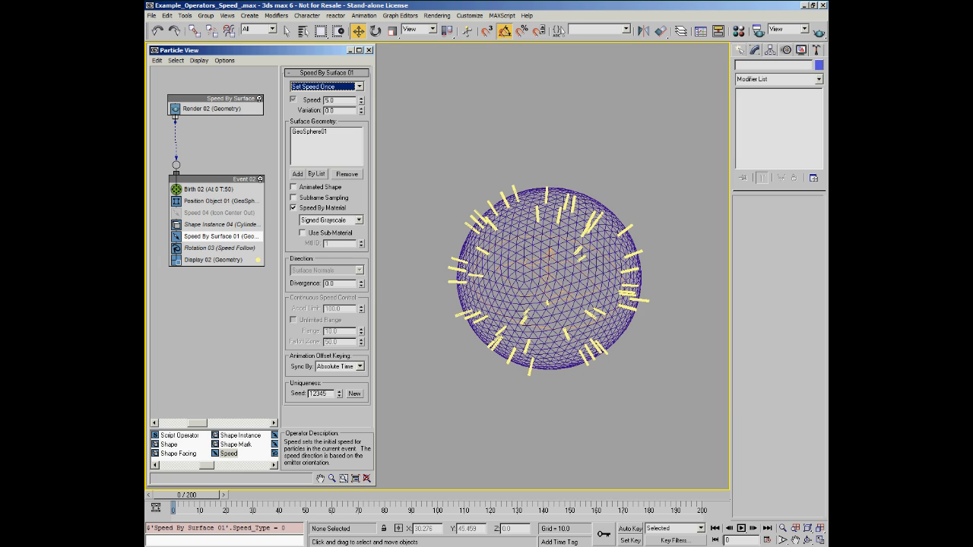
pyautogui.click(359, 219)
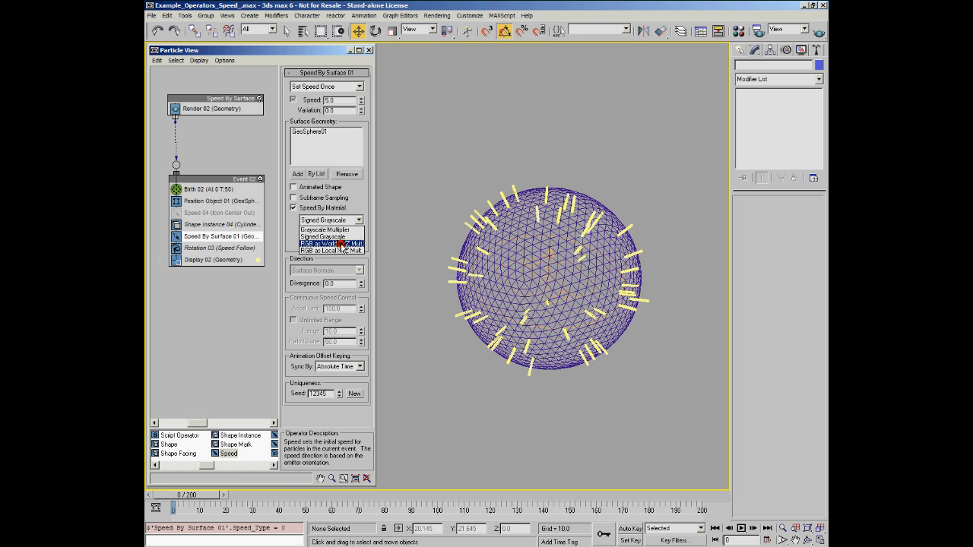
pyautogui.click(340, 245)
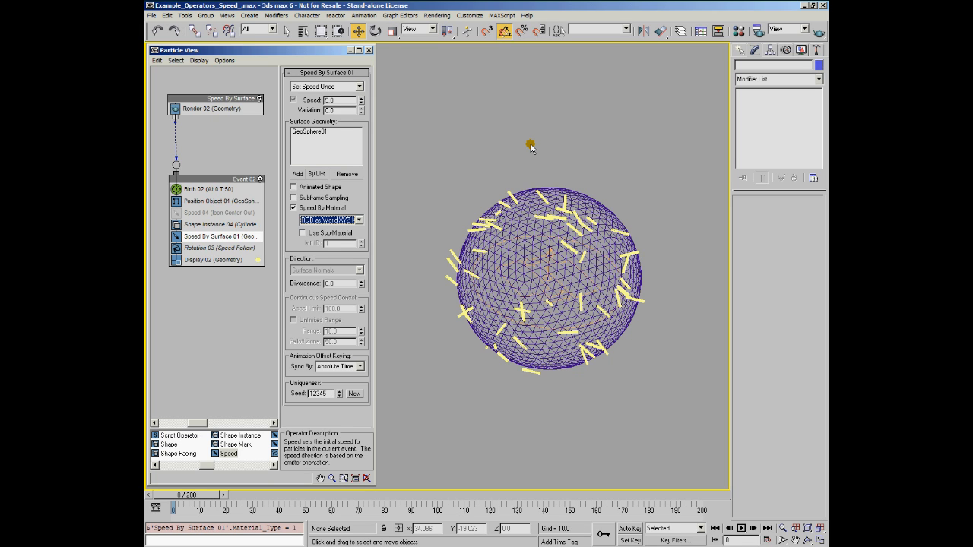
# Check the sphere's shaded colors briefly, play the animation in wireframe to examine the particle directions, and return to frame 0
pyautogui.click(650, 134)
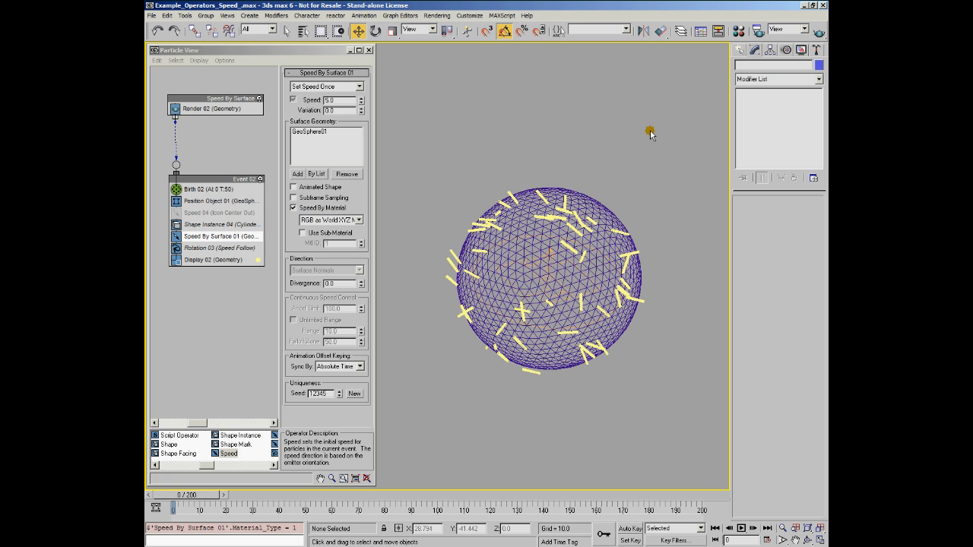
pyautogui.press('F3')
pyautogui.press('F3')
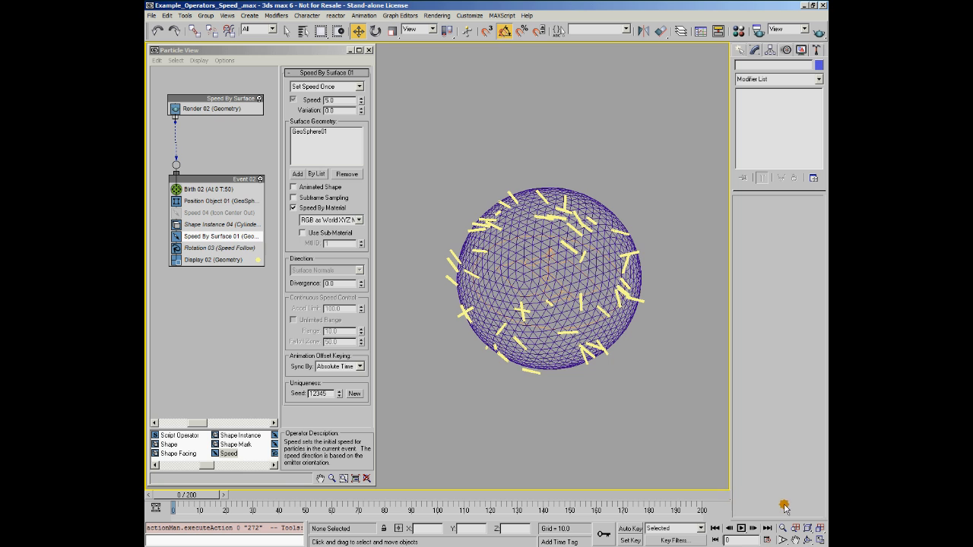
pyautogui.click(742, 531)
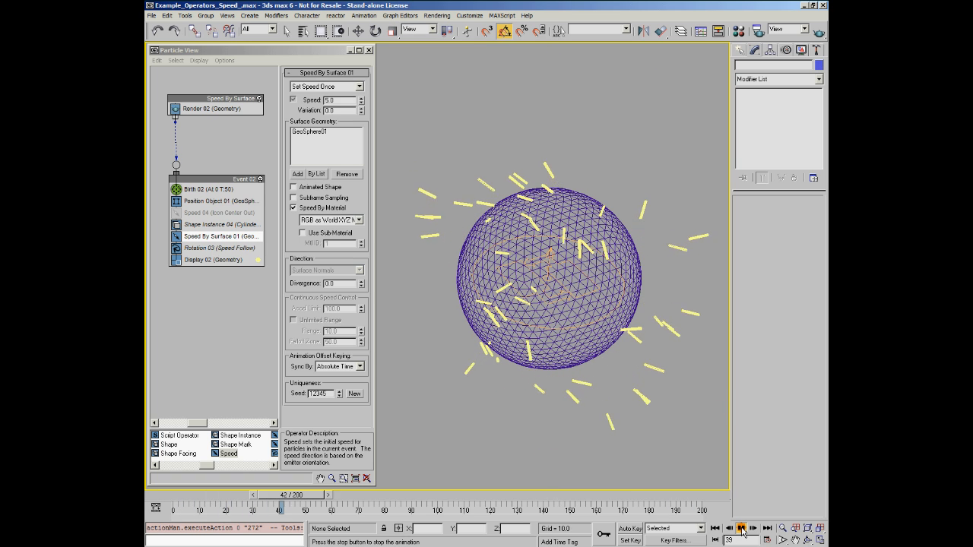
pyautogui.click(743, 531)
pyautogui.moveTo(367, 495); pyautogui.dragTo(171, 487)
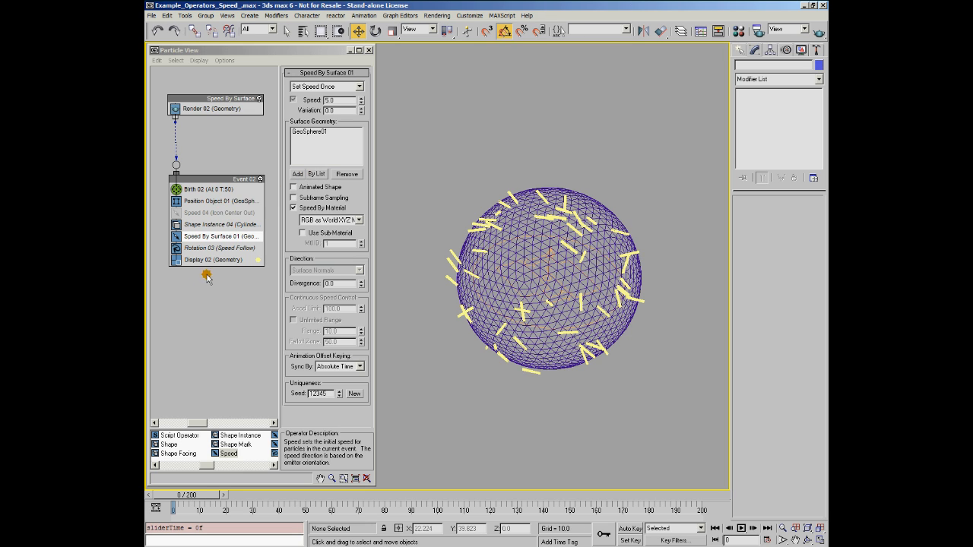
# Set the Birth 02 operator's particle amount to 2000
pyautogui.click(199, 190)
pyautogui.doubleClick(340, 109)
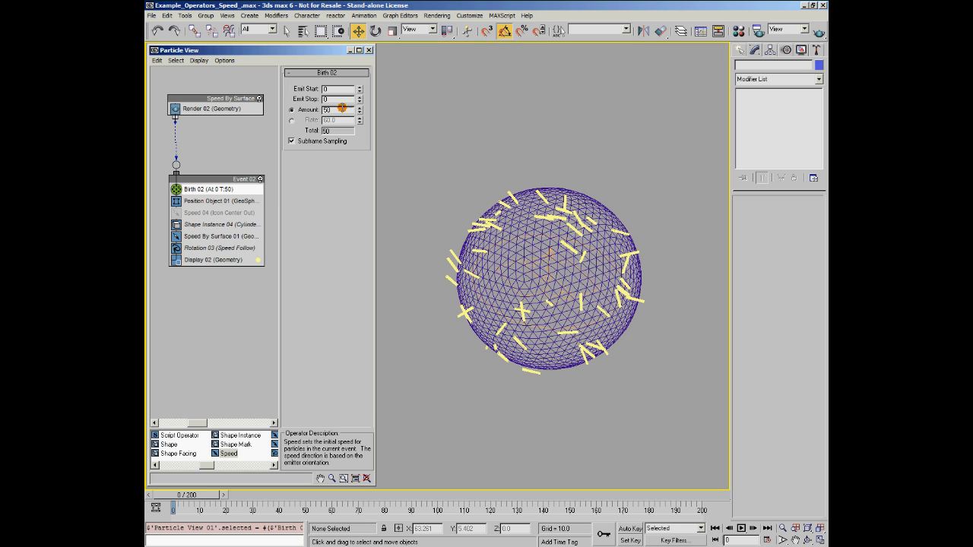
pyautogui.write('2000')
pyautogui.press('Return')
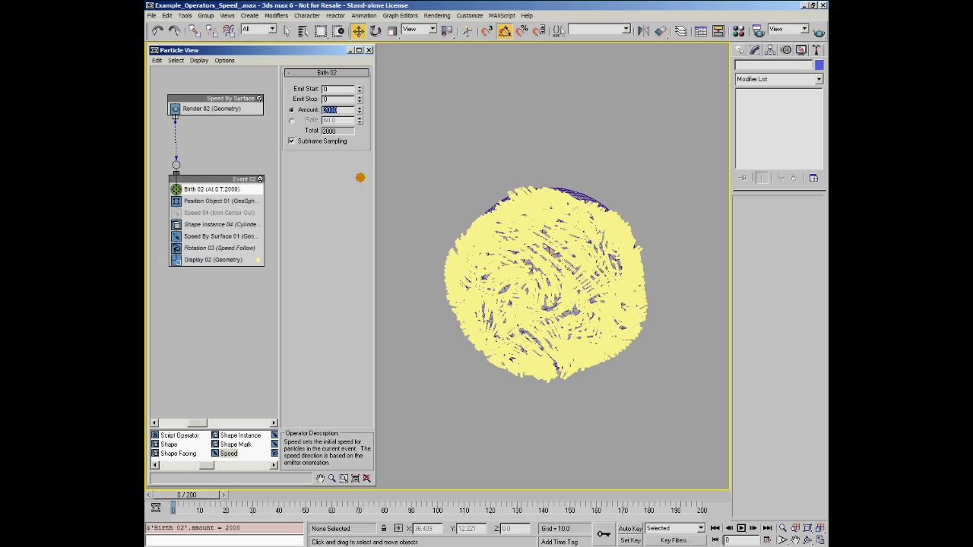
# Play the animation to examine the flow of the 2000 particles, and return to frame 0
pyautogui.click(743, 528)
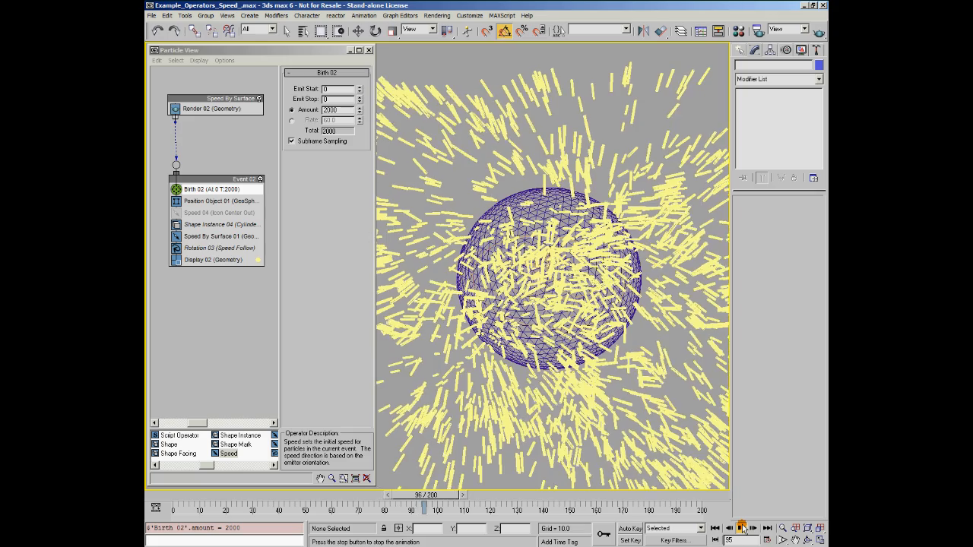
pyautogui.click(743, 530)
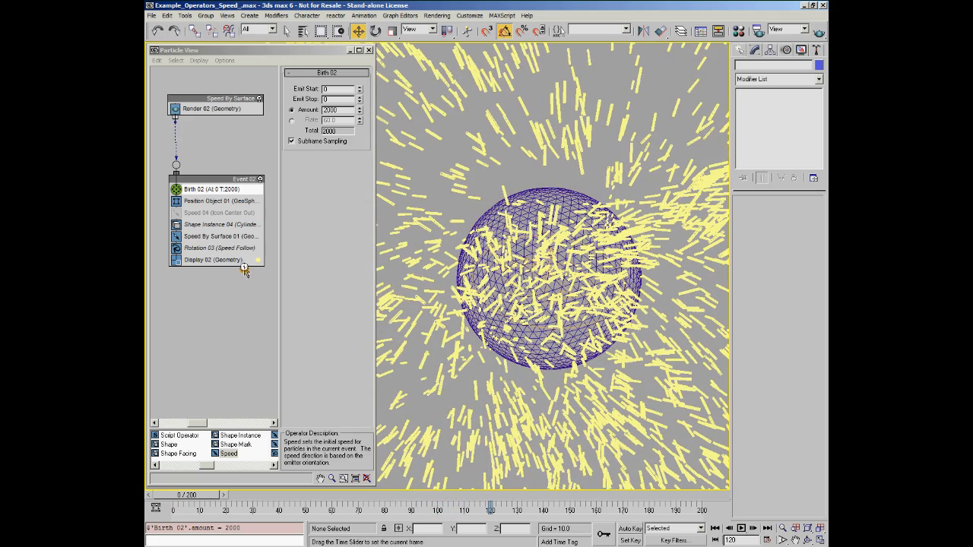
pyautogui.press('Home')
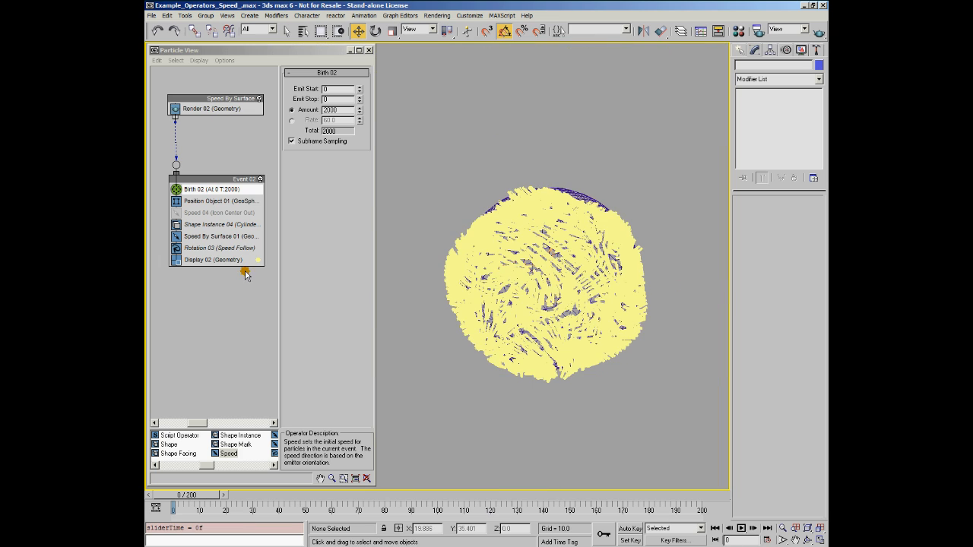
# Set the Shape Instance 04 operator's scale to 75%
pyautogui.click(219, 224)
pyautogui.doubleClick(350, 179)
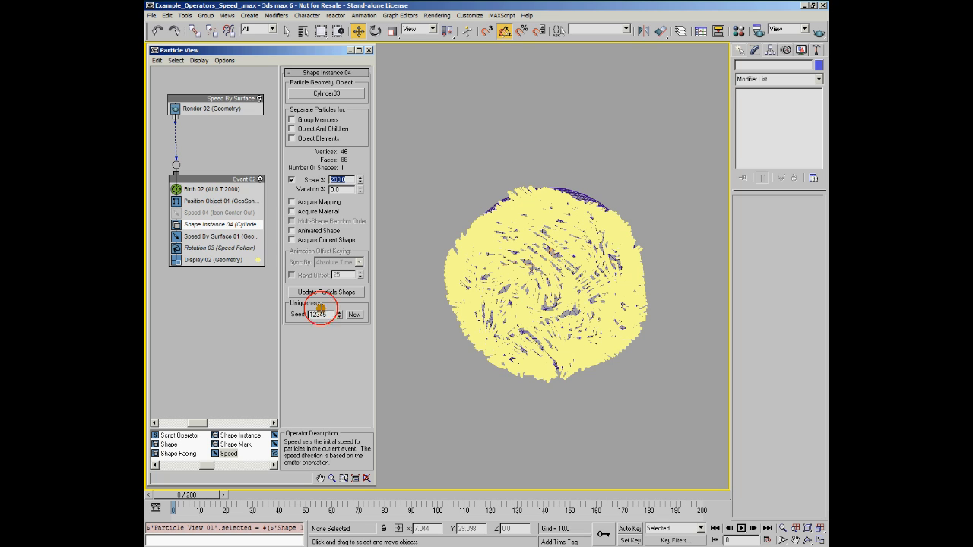
pyautogui.write('75')
pyautogui.press('Return')
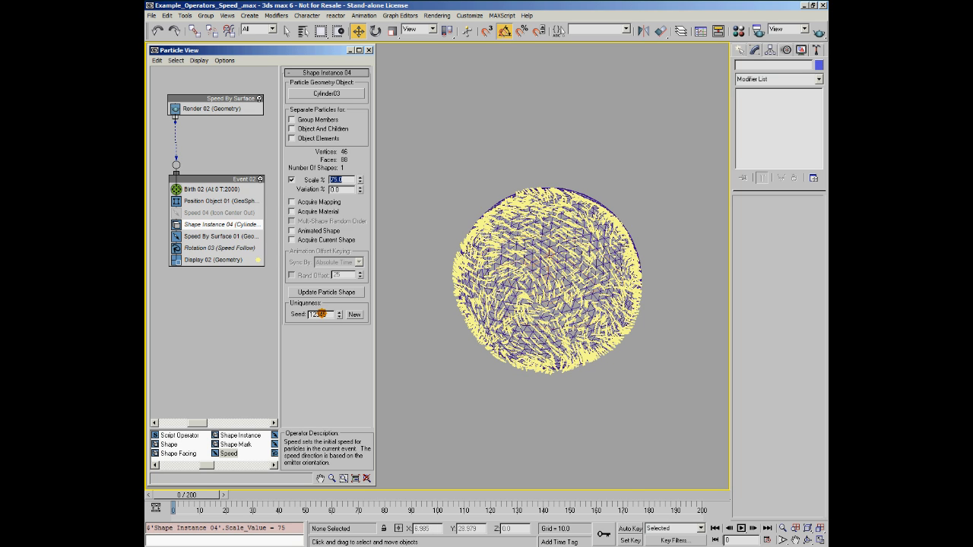
# Play the animation to examine the flow pattern with the smaller particle shapes, and return to frame 0
pyautogui.click(742, 528)
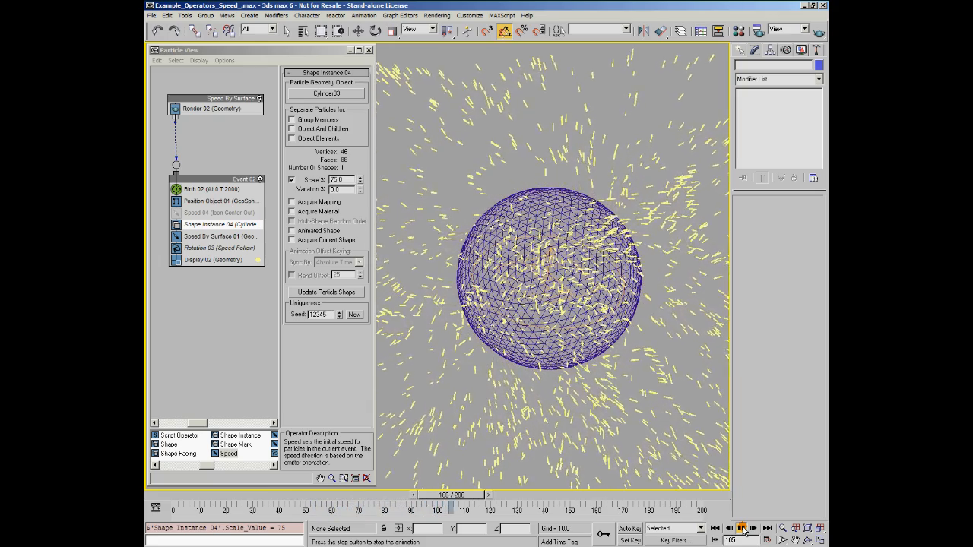
pyautogui.click(743, 529)
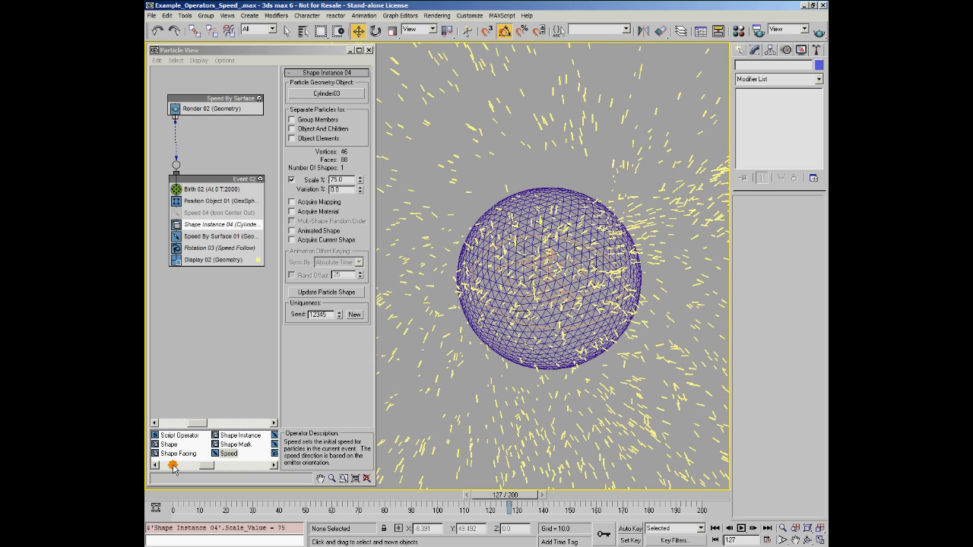
pyautogui.click(157, 495)
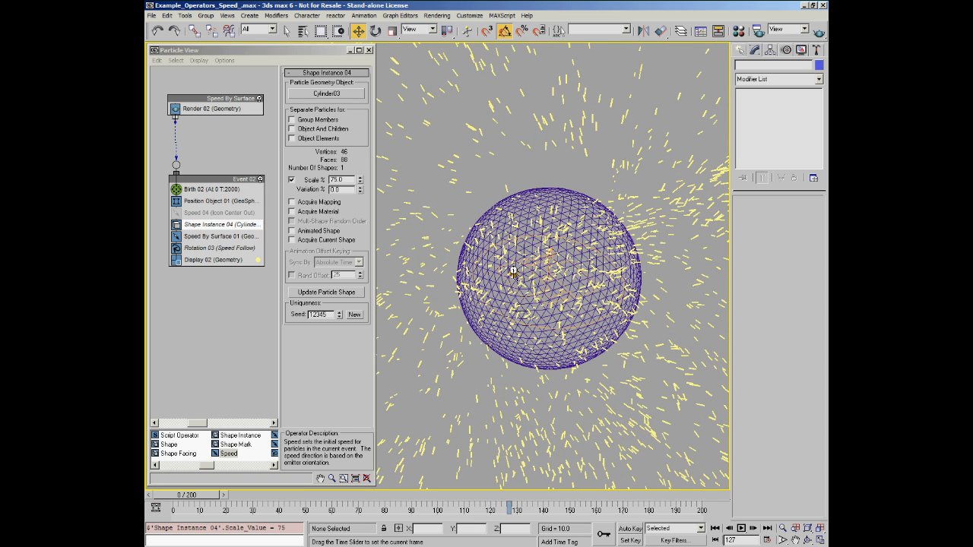
# Turn off the Speed By Surface particle system and switch the viewport to shaded display
pyautogui.click(260, 99)
pyautogui.click(515, 114)
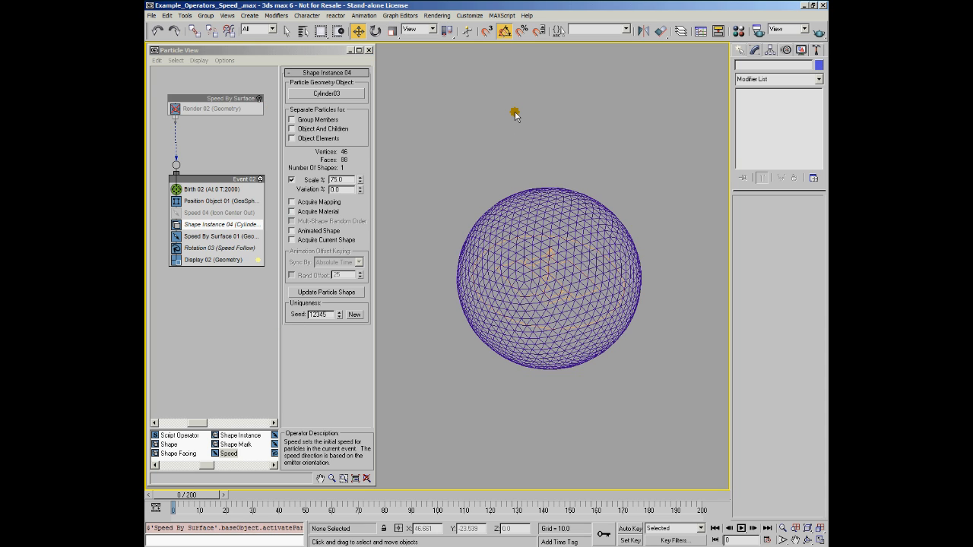
pyautogui.press('F3')
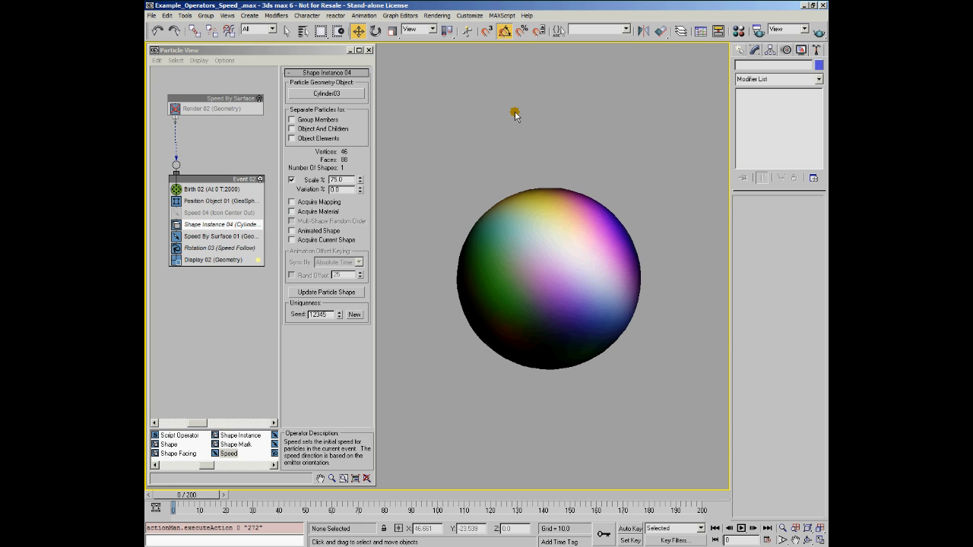
# Animate the Speed Control material's diffuse bitmap with Auto Key by setting its U offset to 1.0 at frame 200
pyautogui.click(738, 30)
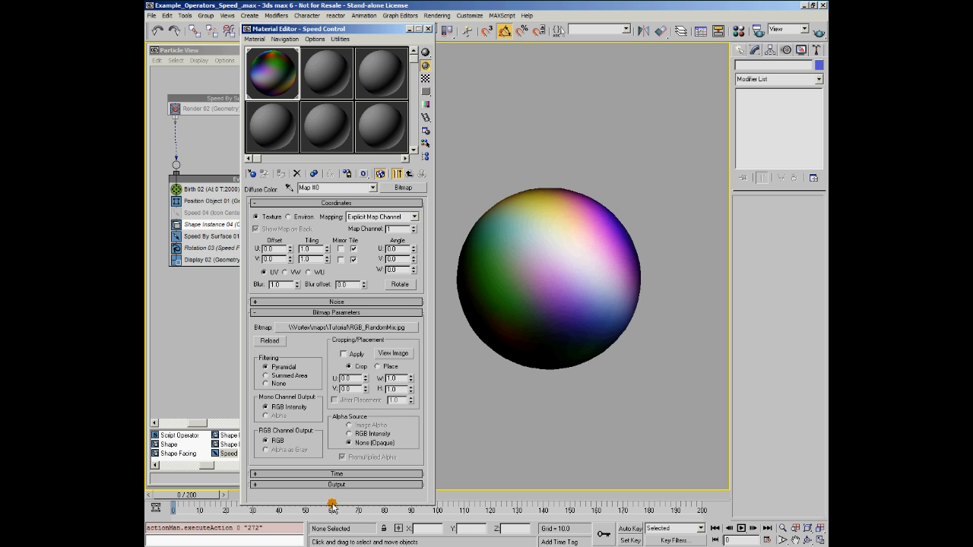
pyautogui.moveTo(199, 496); pyautogui.dragTo(707, 508)
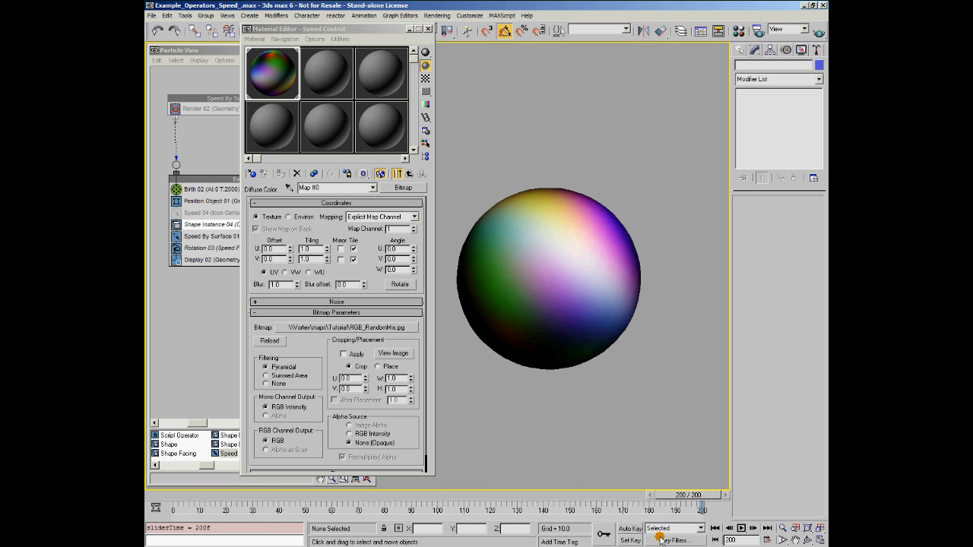
pyautogui.click(635, 533)
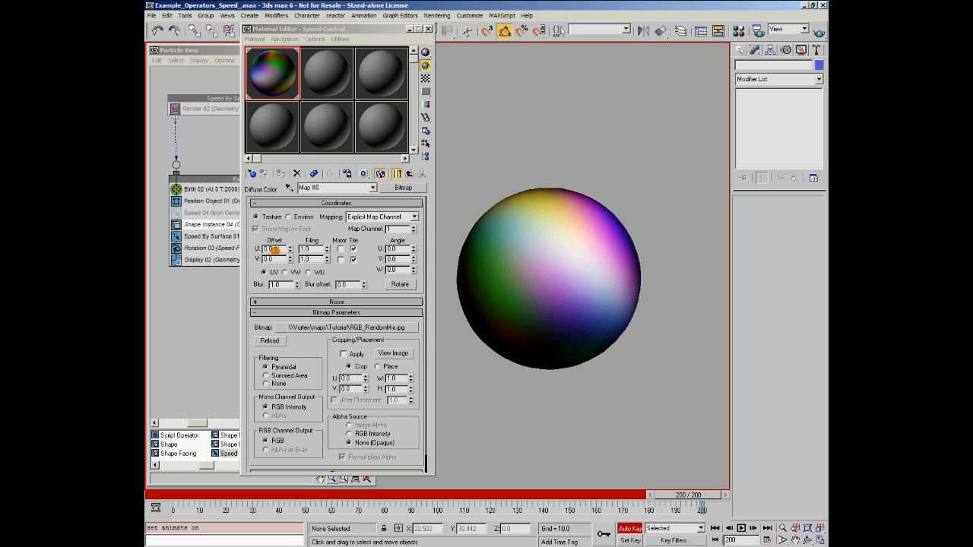
pyautogui.click(274, 249)
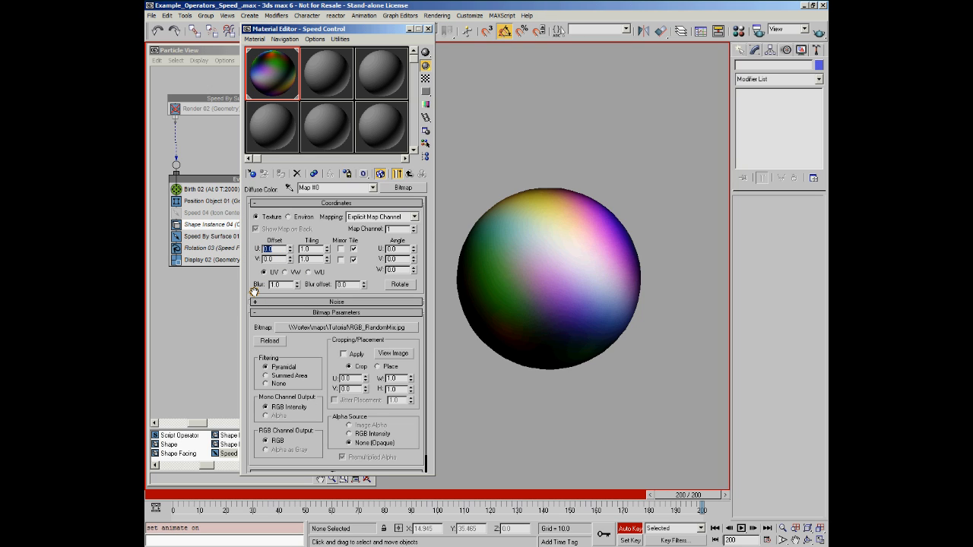
pyautogui.write('1')
pyautogui.press('Return')
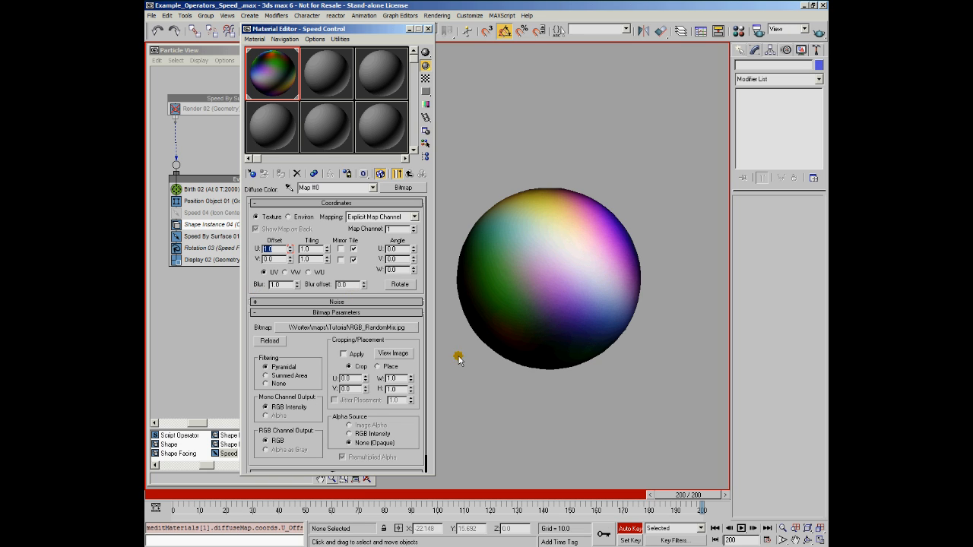
pyautogui.click(631, 528)
# Scrub the timeline from frame 0 to examine the map moving across the geosphere, and return to frame 0
pyautogui.moveTo(701, 502); pyautogui.dragTo(198, 506)
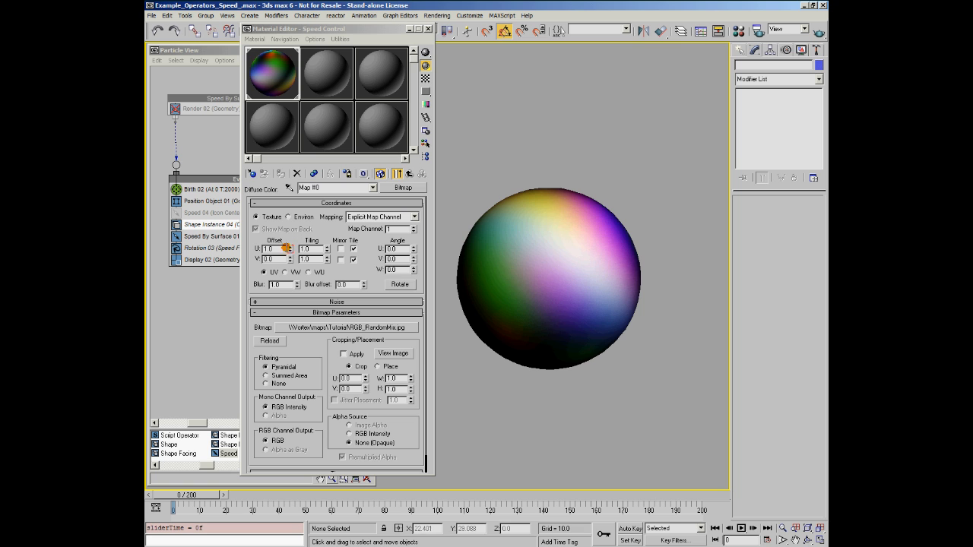
pyautogui.moveTo(187, 500); pyautogui.dragTo(408, 499)
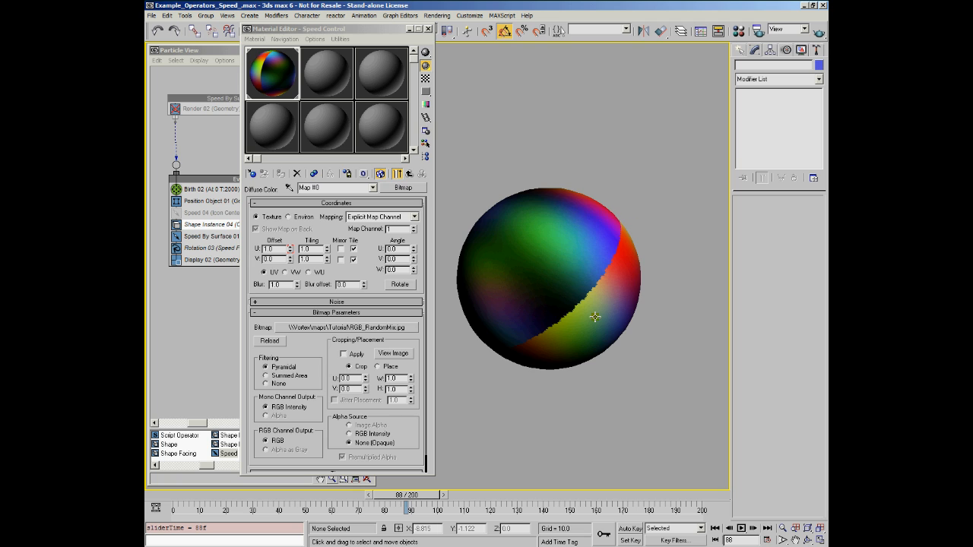
pyautogui.moveTo(431, 496); pyautogui.dragTo(175, 499)
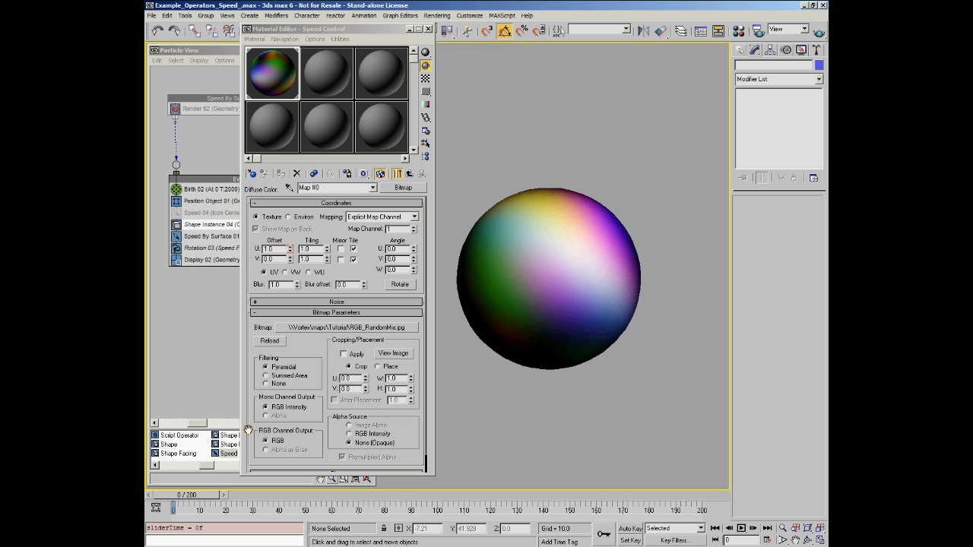
# Close the Material Editor and turn the Speed By Surface particle system back on
pyautogui.click(428, 29)
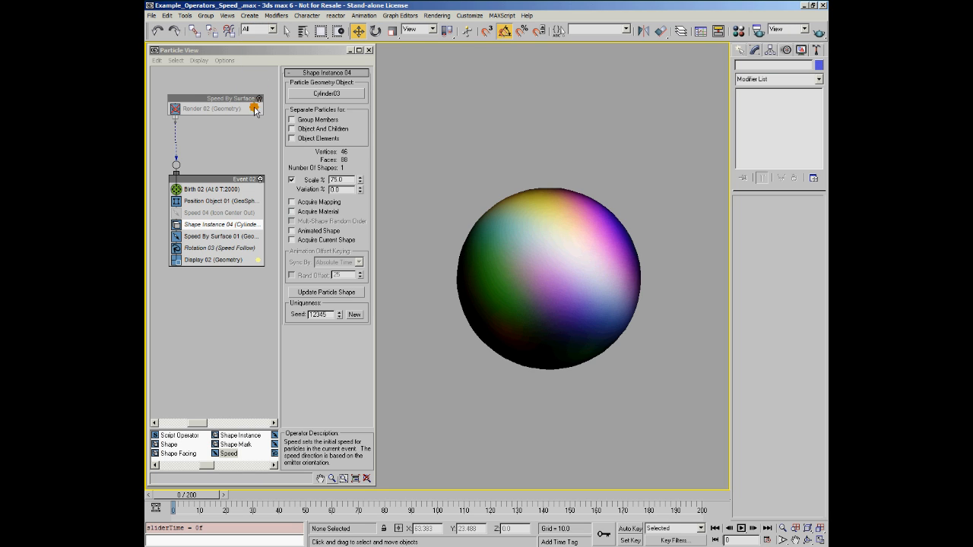
pyautogui.click(259, 98)
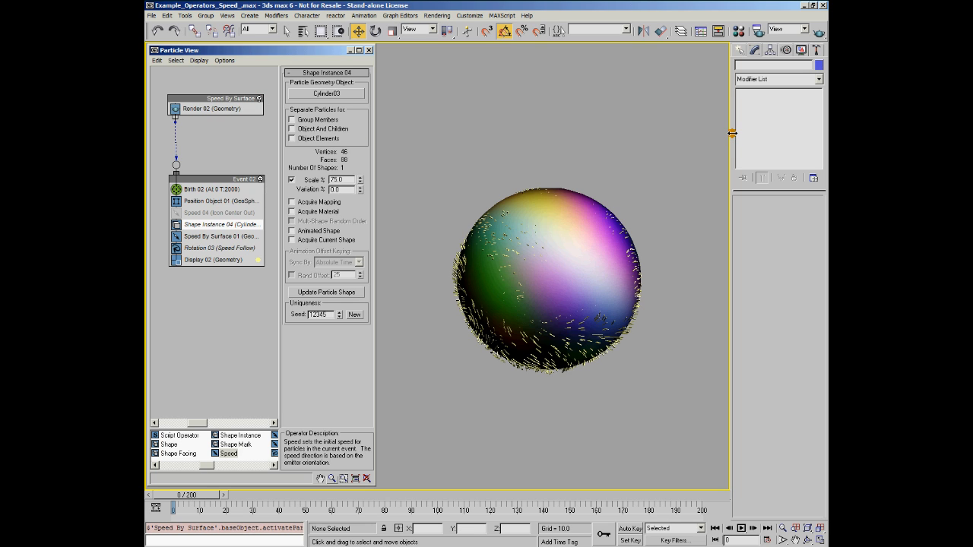
pyautogui.click(645, 124)
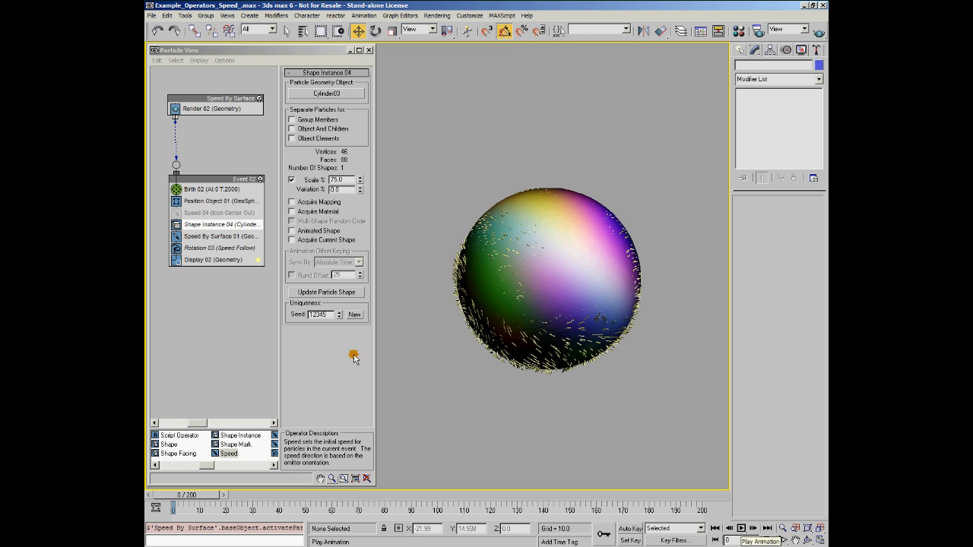
# Show the Speed By Surface 01 operator's settings and play the animation to examine the particles around the shaded geosphere
pyautogui.click(205, 236)
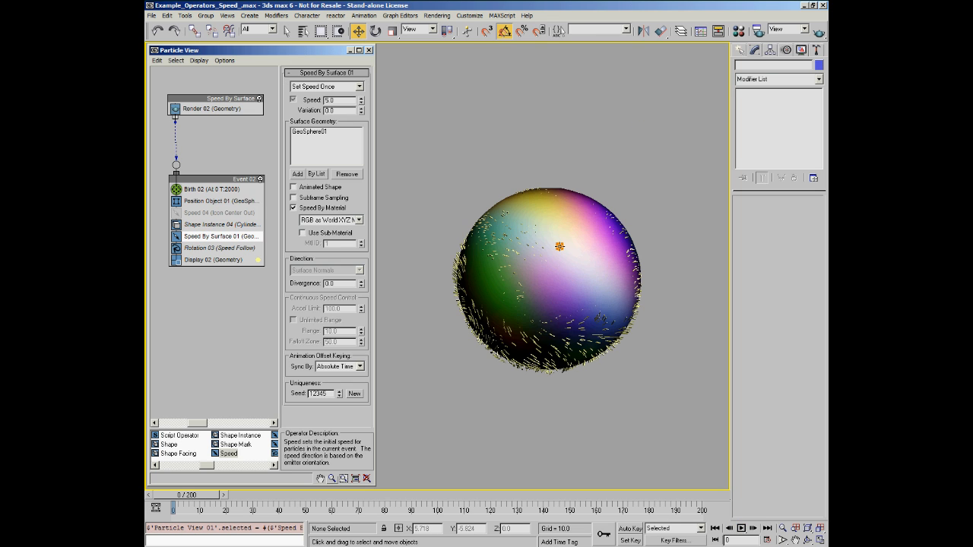
pyautogui.click(742, 529)
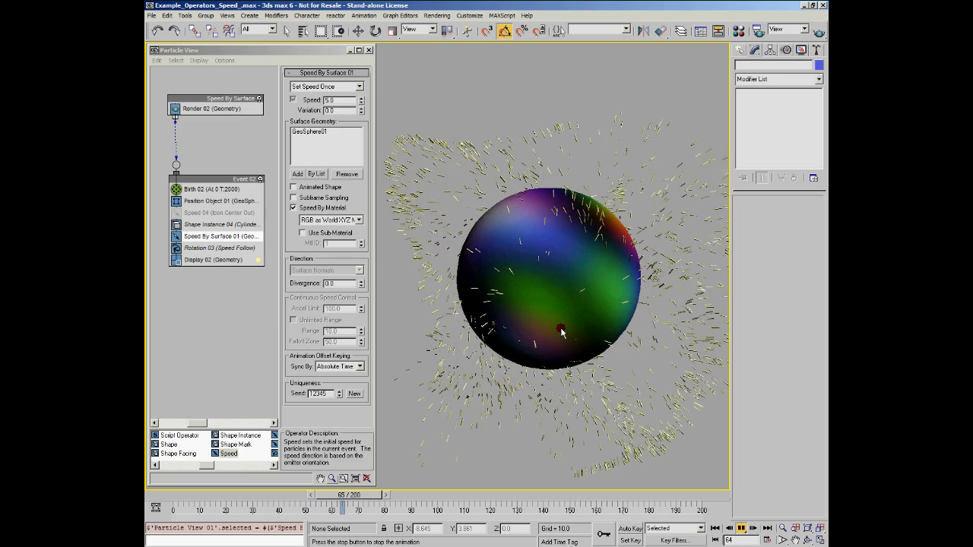
pyautogui.click(742, 530)
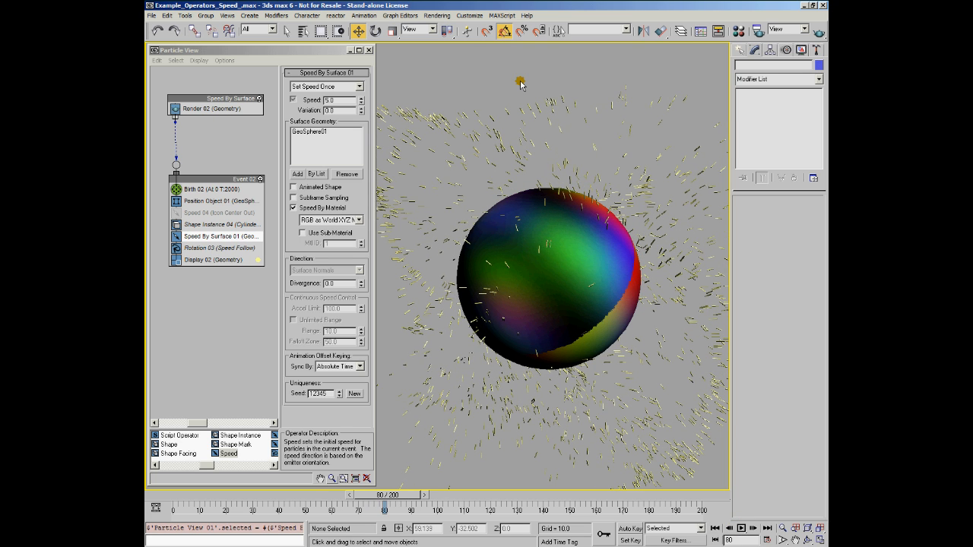
# Switch the viewport to wireframe display, play the animation to examine the particle flow, and return to frame 0
pyautogui.press('F3')
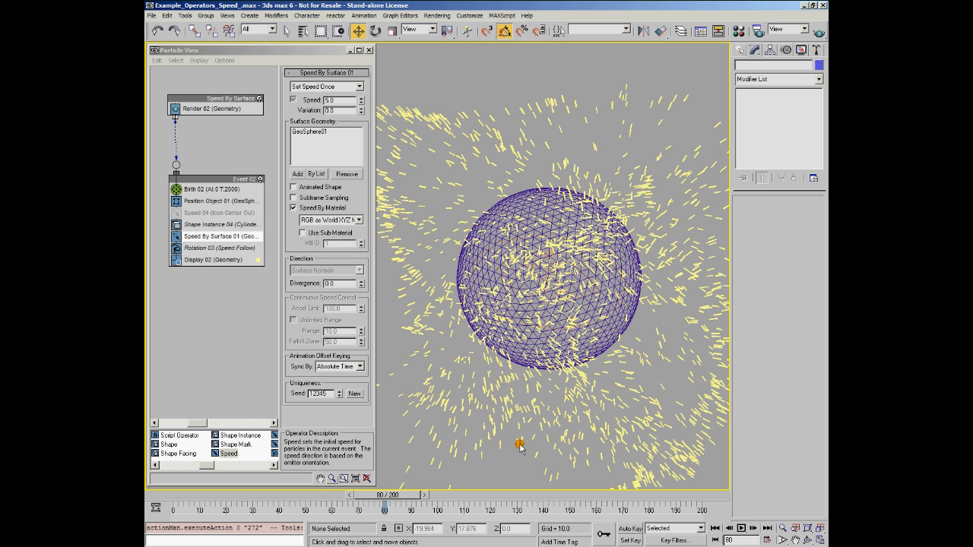
pyautogui.click(741, 528)
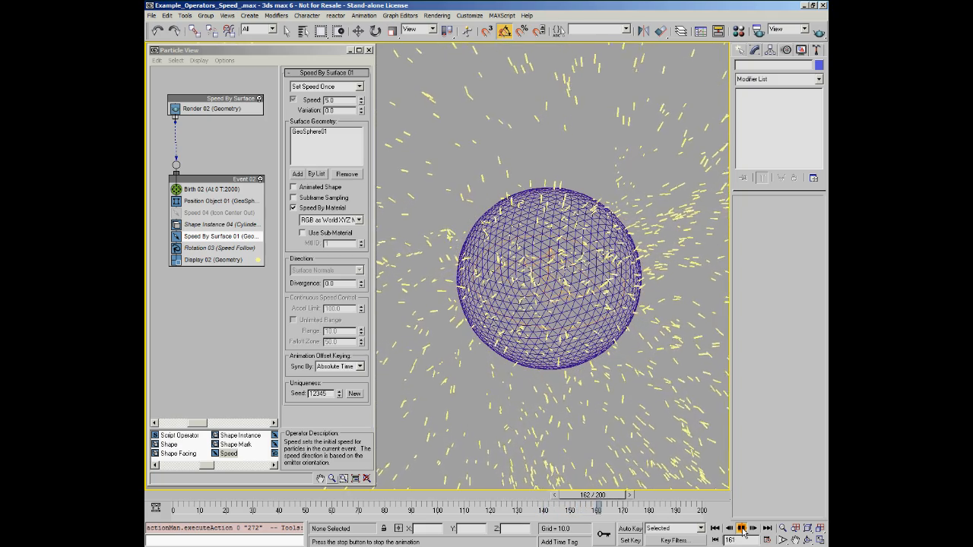
pyautogui.click(742, 528)
pyautogui.click(157, 495)
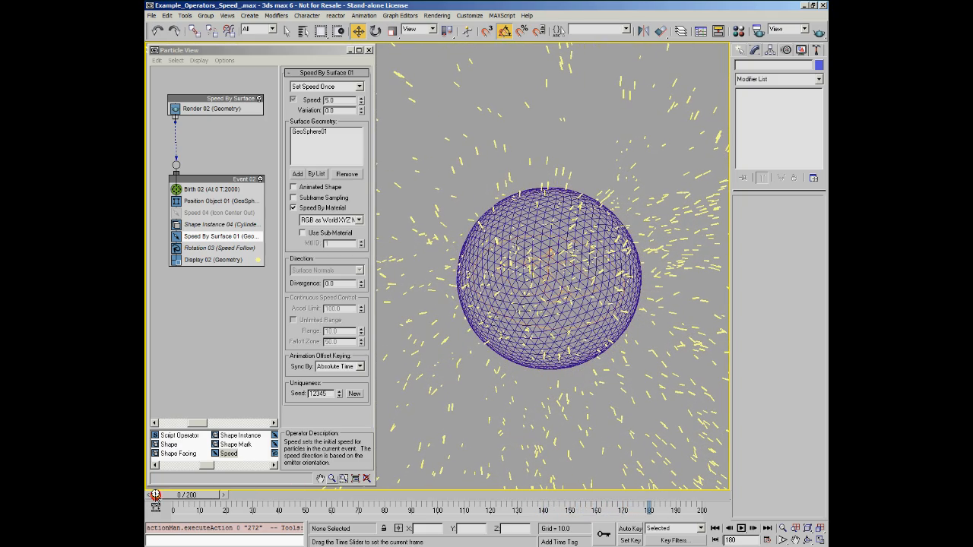
# Enable Animated Shape for the Speed By Surface 01 operator and set its speed mode to Control Speed Continuously
pyautogui.click(317, 187)
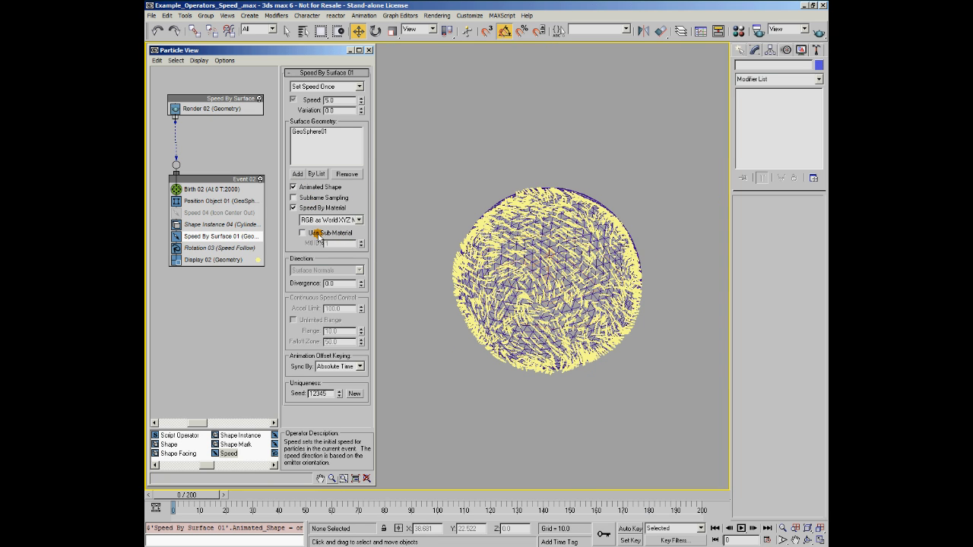
pyautogui.click(360, 87)
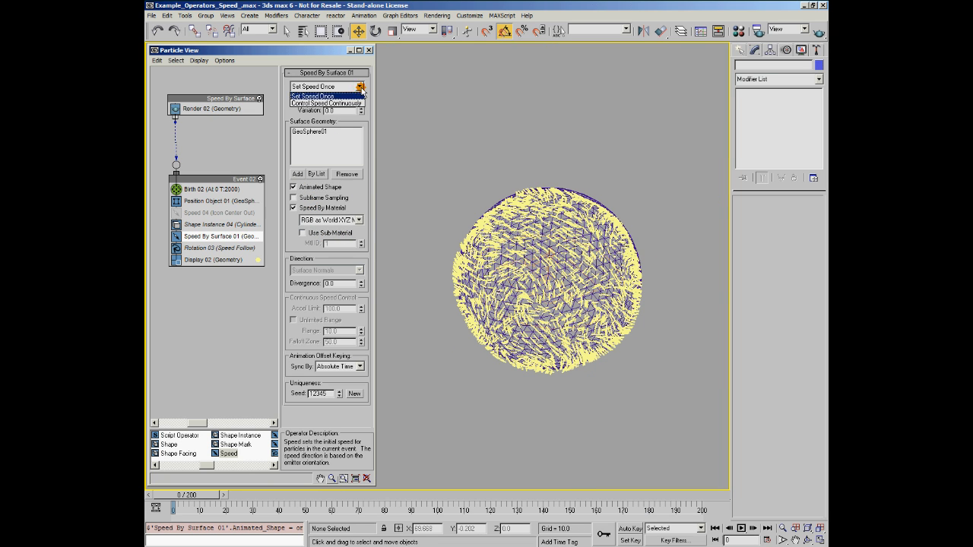
pyautogui.click(342, 104)
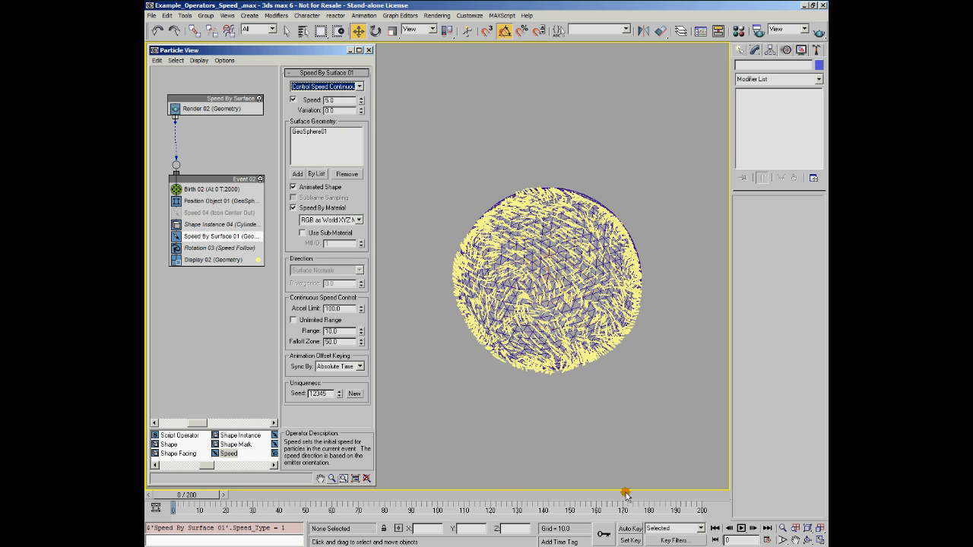
# Play the animation to examine the particle flow under continuous speed control with the animated map
pyautogui.click(741, 528)
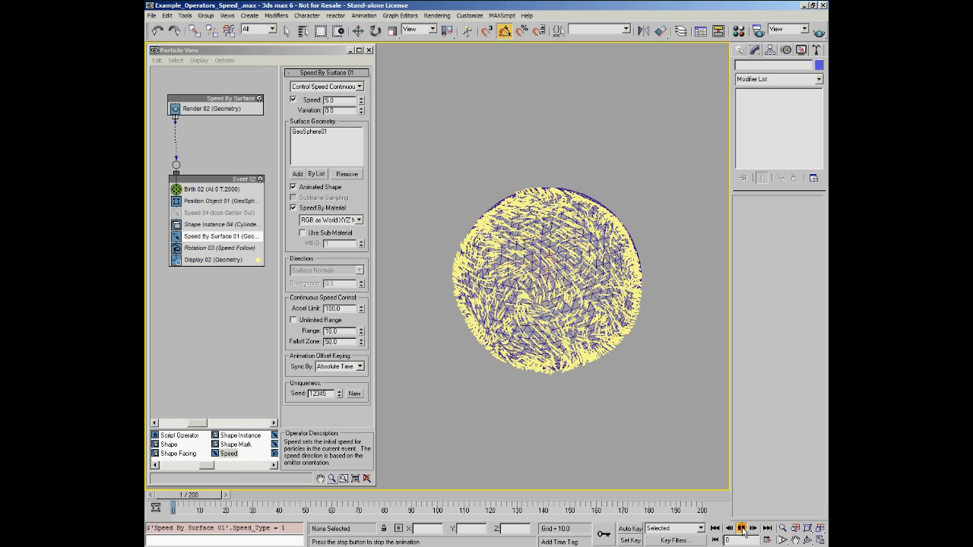